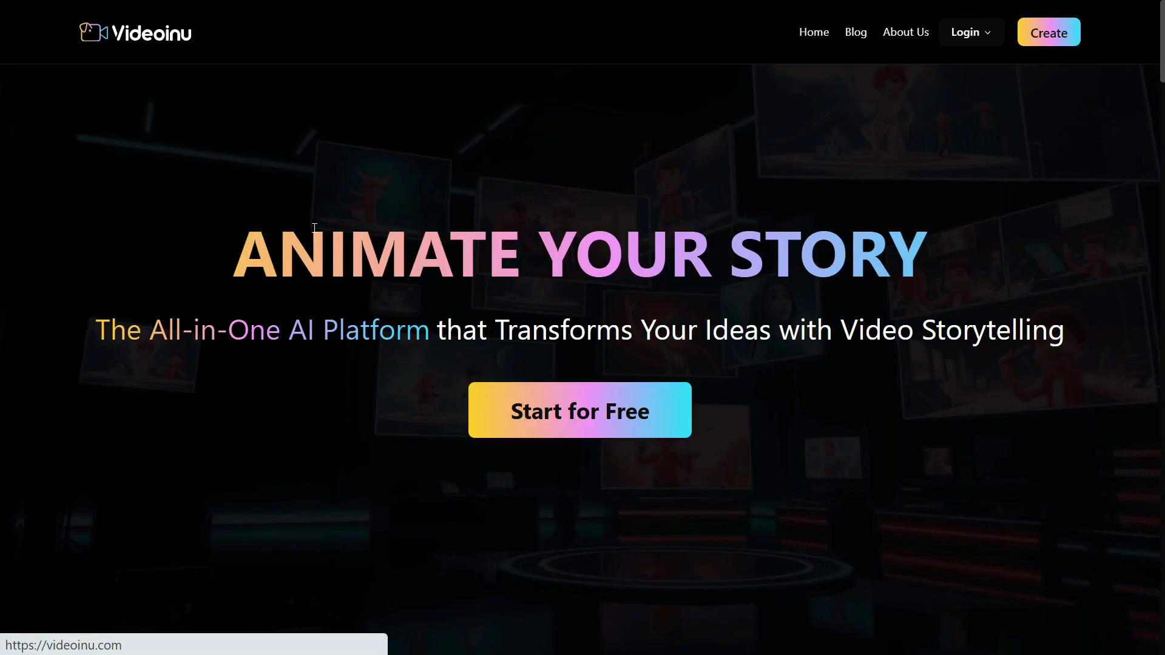
{"action": "scroll", "coordinate": [768, 351], "scroll_direction": "down", "scroll_amount": 5}
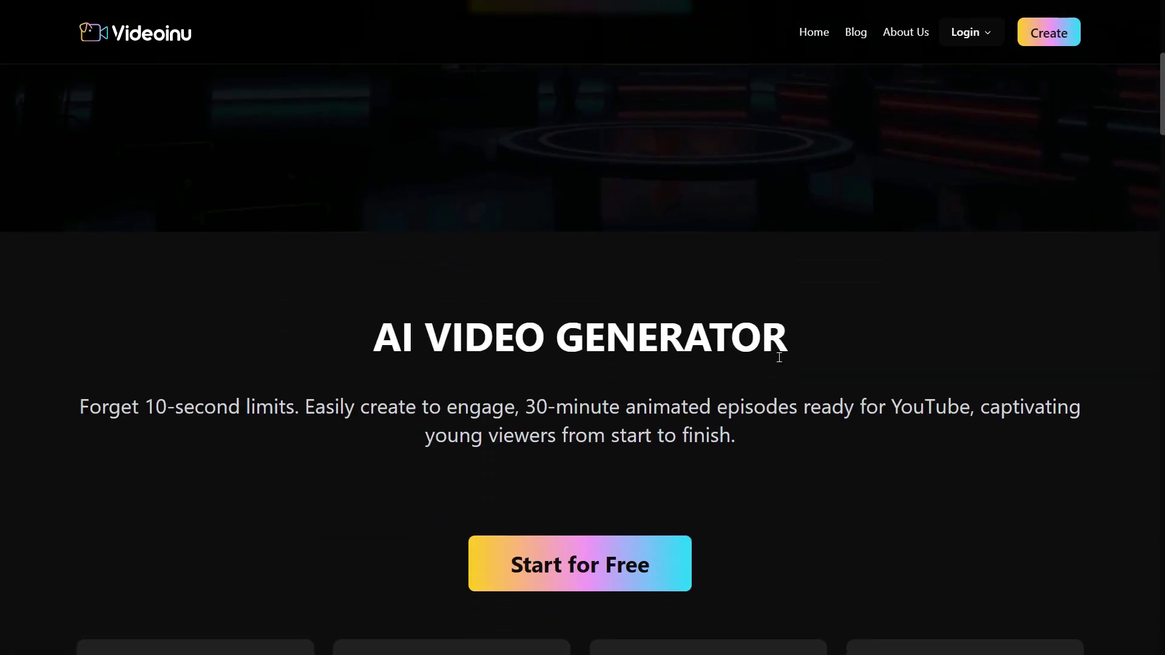
{"action": "scroll", "coordinate": [781, 356], "scroll_direction": "up", "scroll_amount": 3}
{"action": "scroll", "coordinate": [782, 352], "scroll_direction": "up", "scroll_amount": 2}
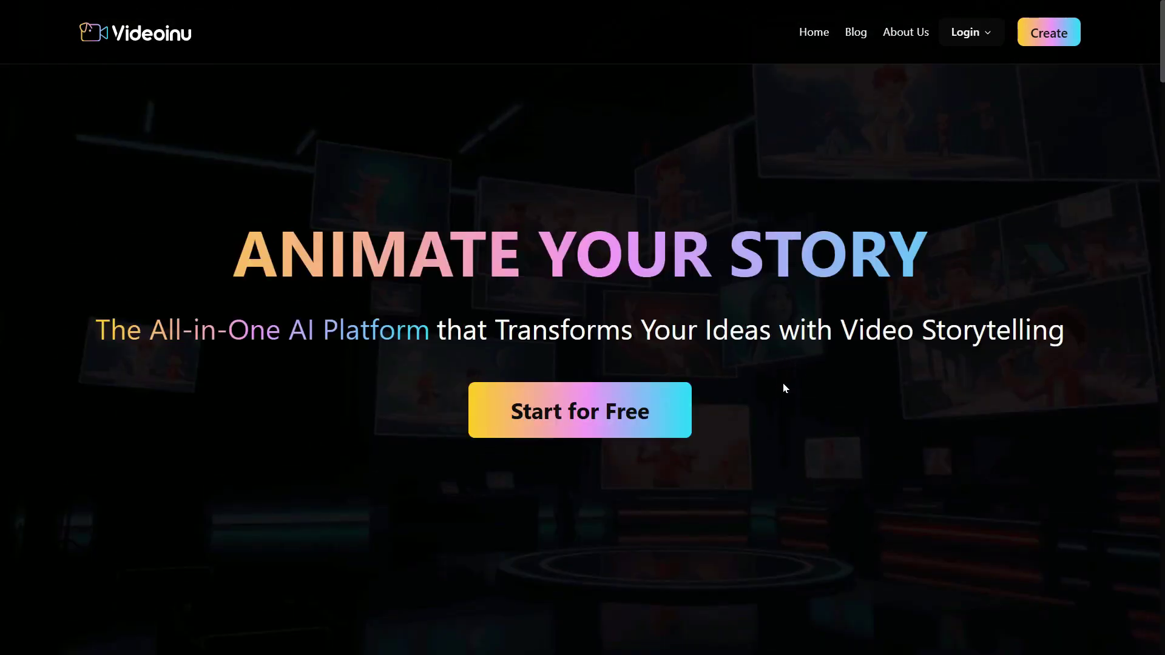
Sign in to Videoinu via Start for Free and check the account's credit balance.
{"action": "left_click", "coordinate": [600, 414]}
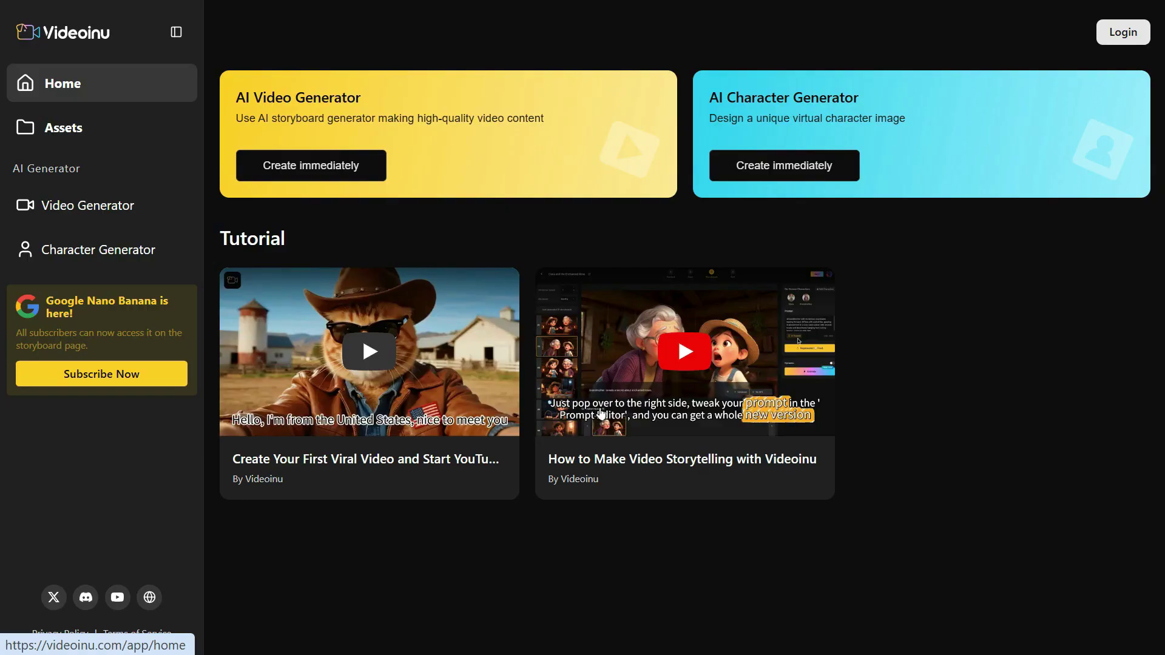
{"action": "left_click", "coordinate": [1124, 35]}
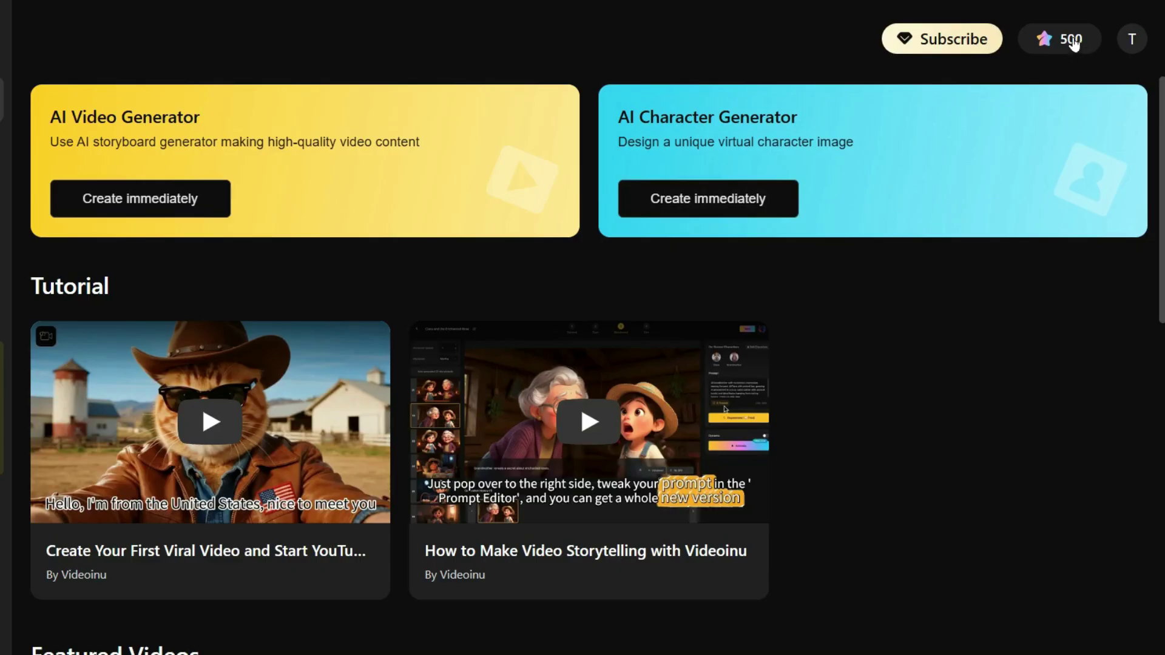
{"action": "left_click", "coordinate": [1072, 41]}
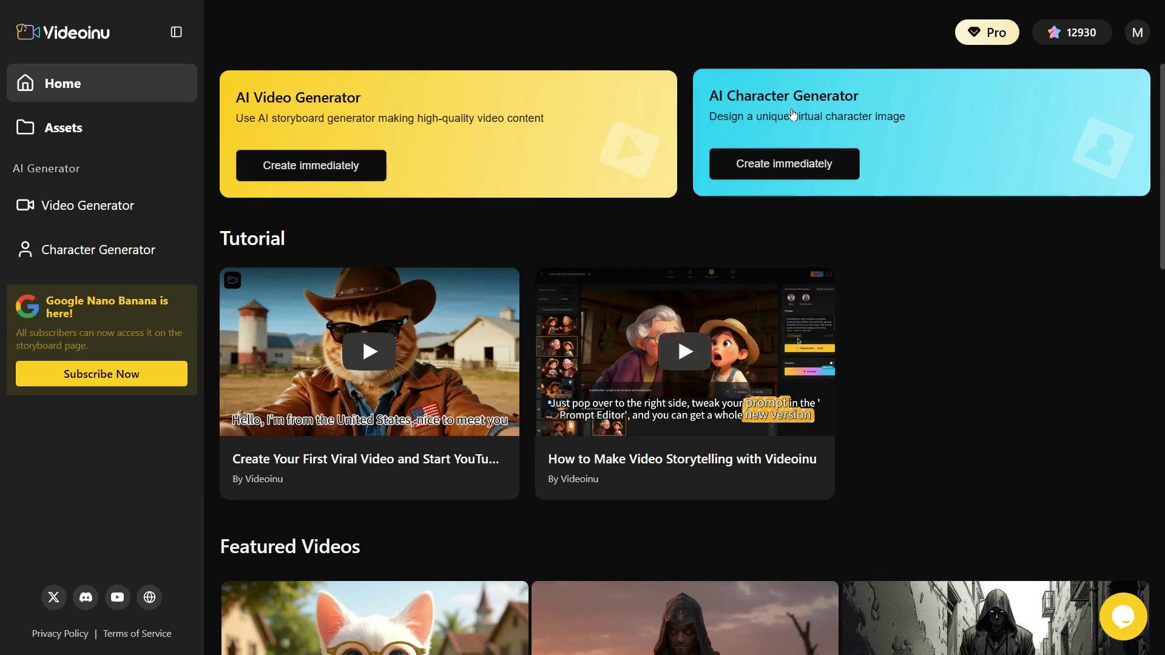
Create an AI video, keep Smart Script mode, and paste the John and Zoha jungle story.
{"action": "left_click", "coordinate": [315, 161]}
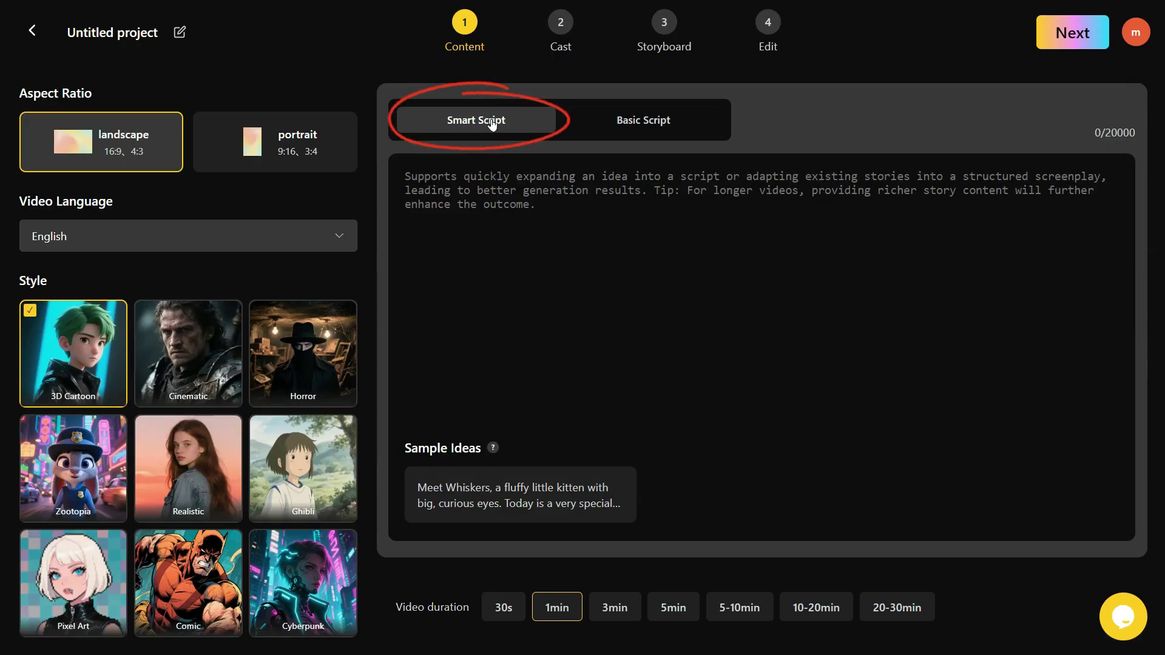
{"action": "left_click", "coordinate": [544, 241]}
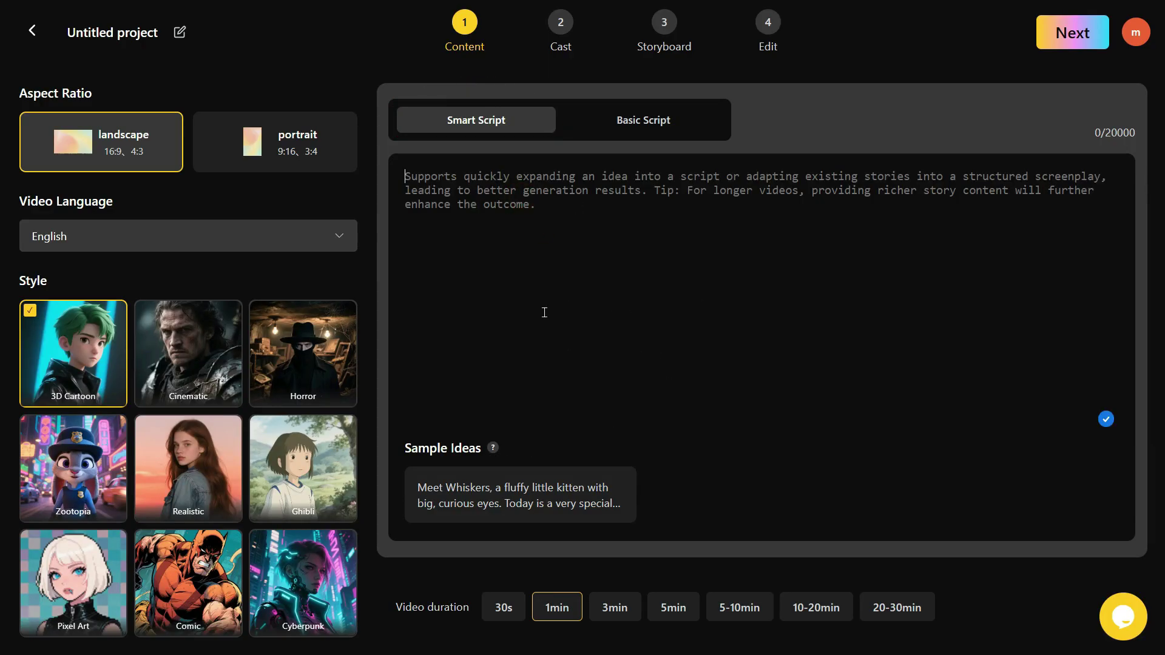
{"action": "left_click", "coordinate": [643, 121]}
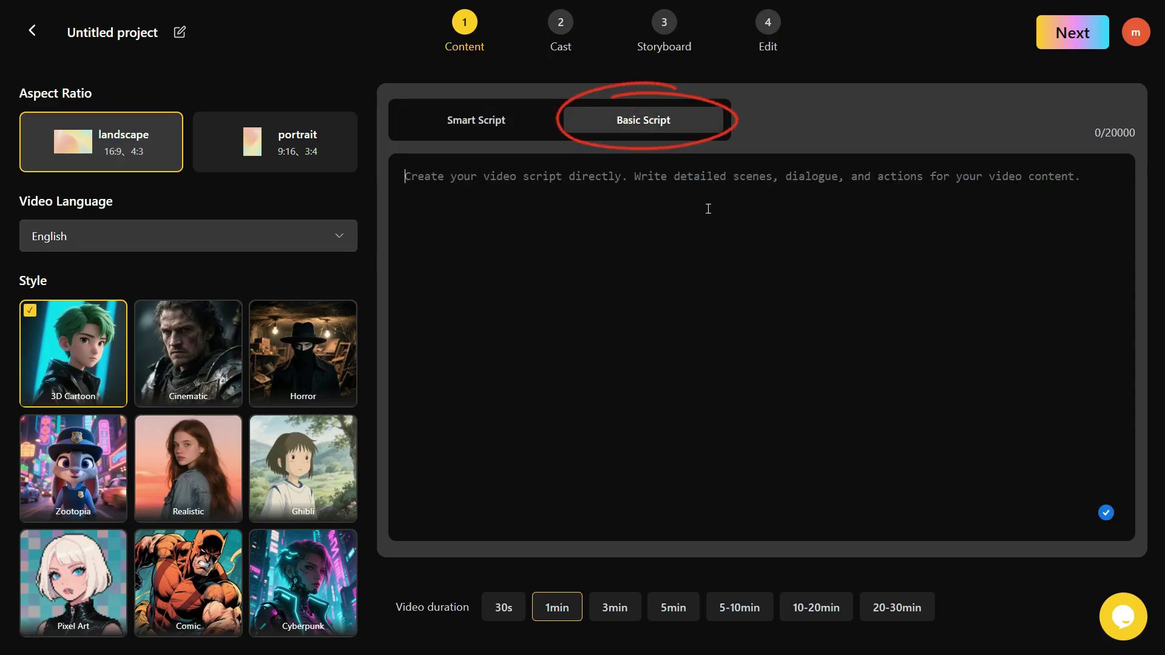
{"action": "left_click", "coordinate": [499, 118]}
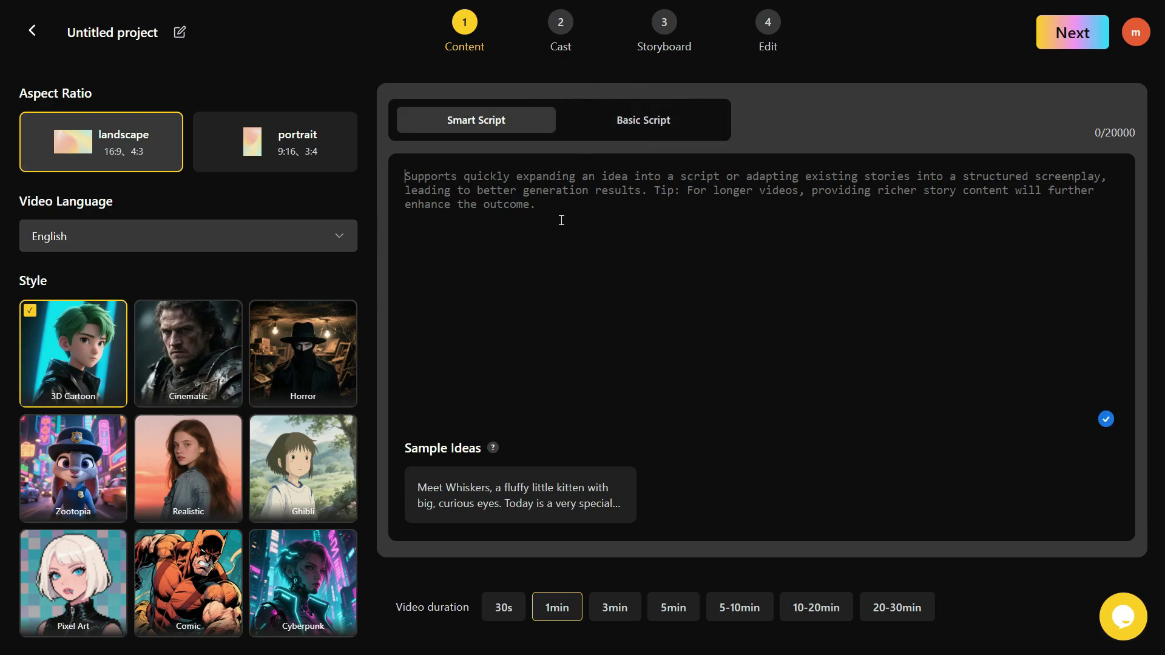
{"action": "key", "text": "ctrl+v"}
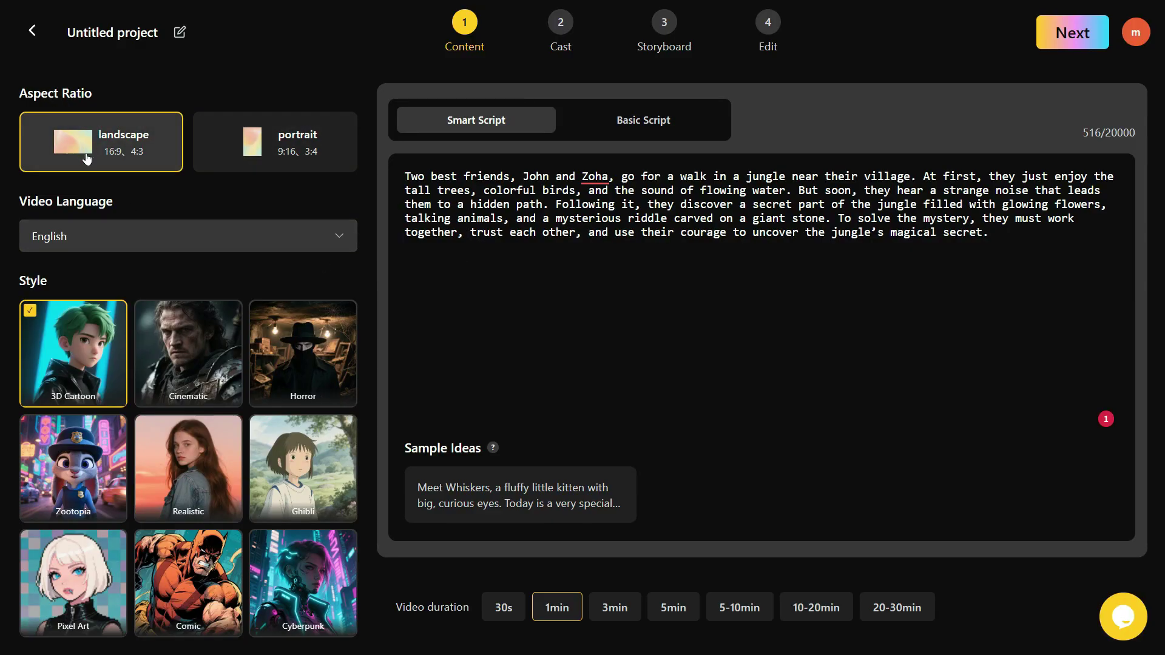
Keep English and the 3D Cartoon style after trying Realistic and Cinematic, then save.
{"action": "left_click", "coordinate": [331, 244]}
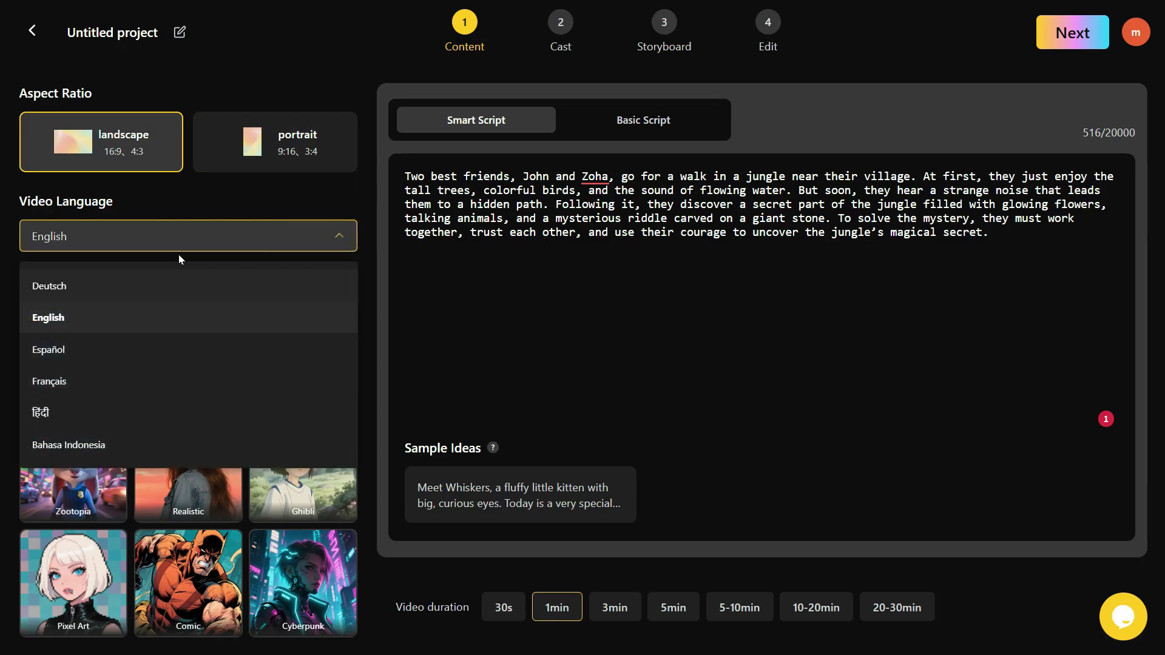
{"action": "left_click", "coordinate": [252, 237]}
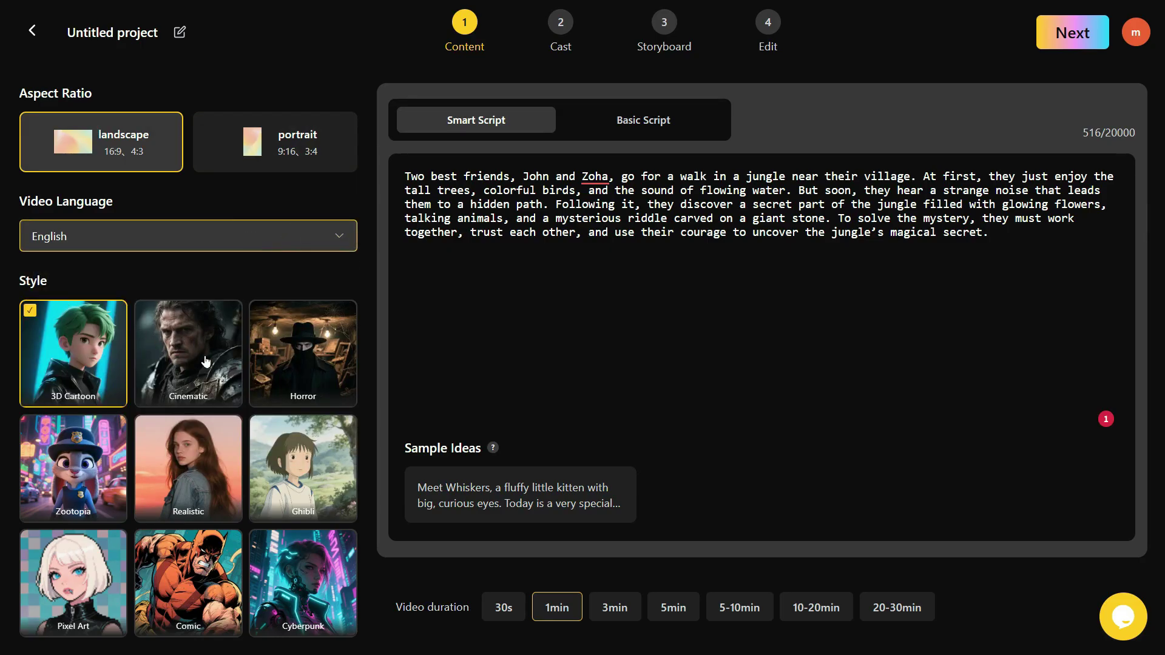
{"action": "scroll", "coordinate": [307, 469], "scroll_direction": "down", "scroll_amount": 1}
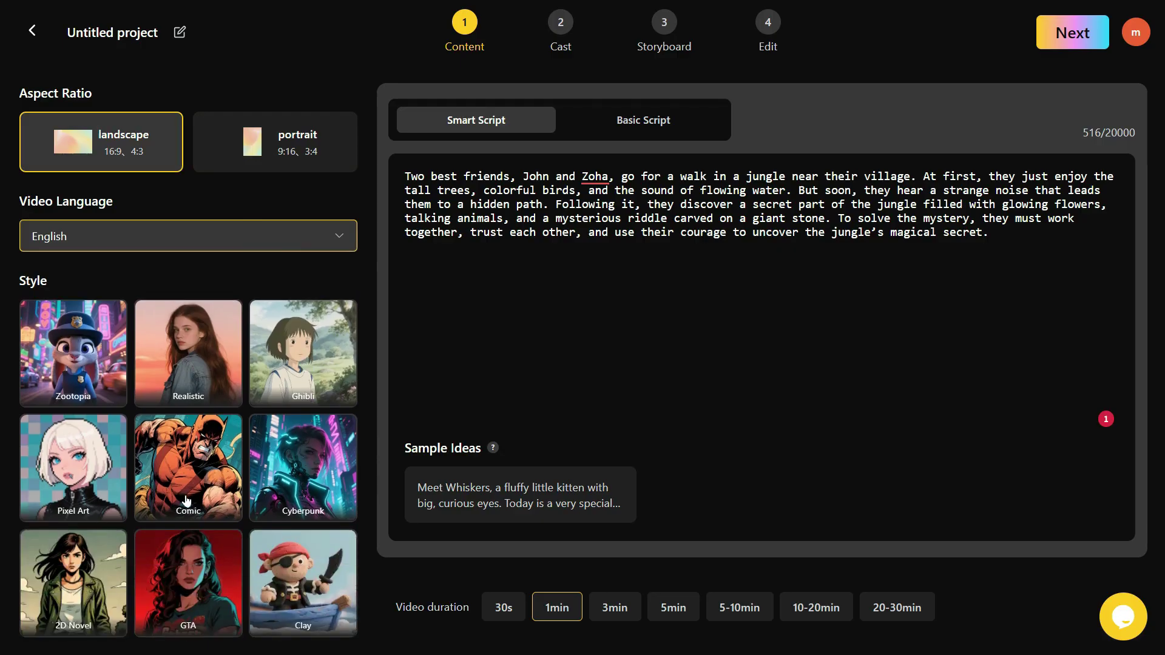
{"action": "scroll", "coordinate": [214, 558], "scroll_direction": "up", "scroll_amount": 1}
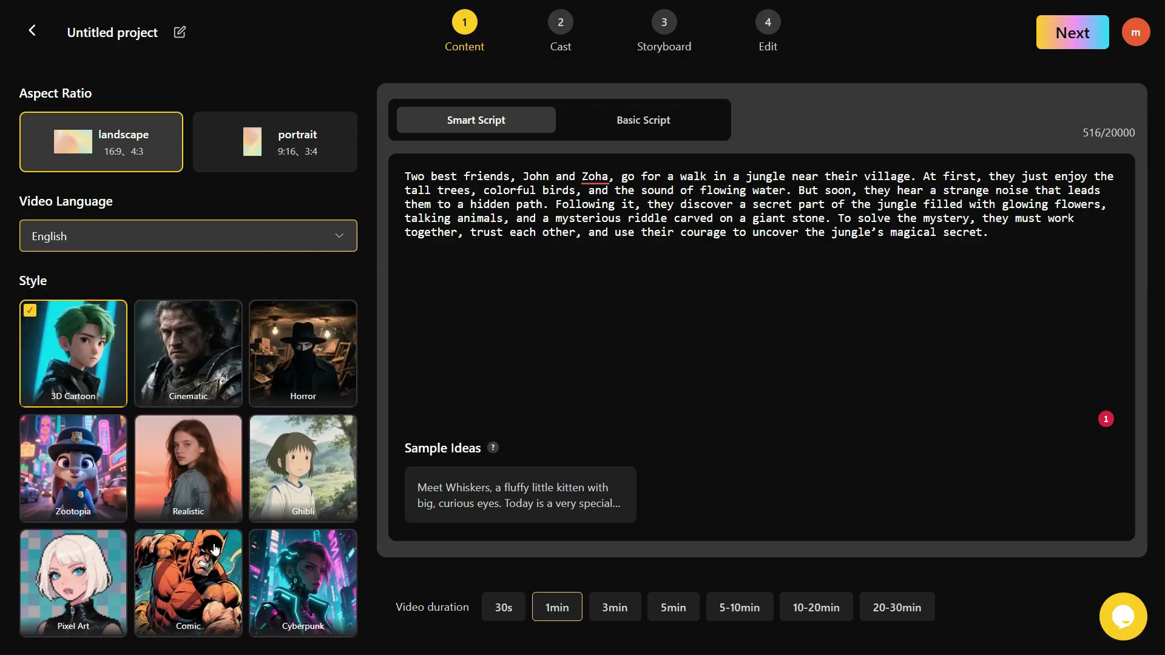
{"action": "left_click", "coordinate": [91, 360]}
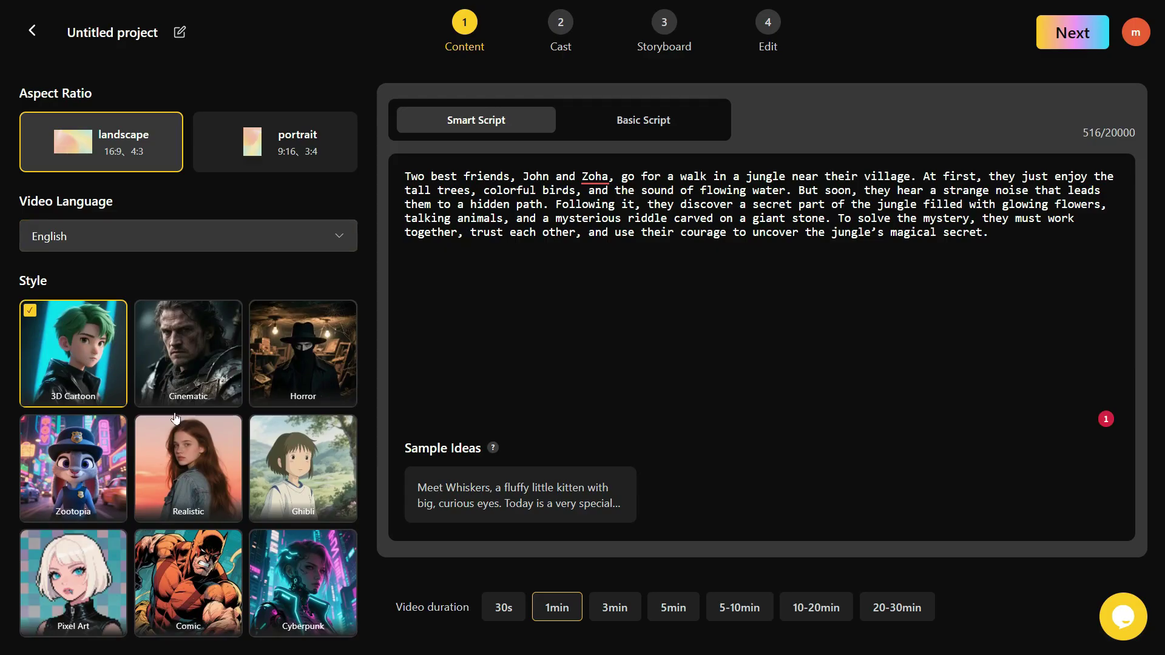
{"action": "left_click", "coordinate": [207, 465]}
{"action": "left_click", "coordinate": [209, 345]}
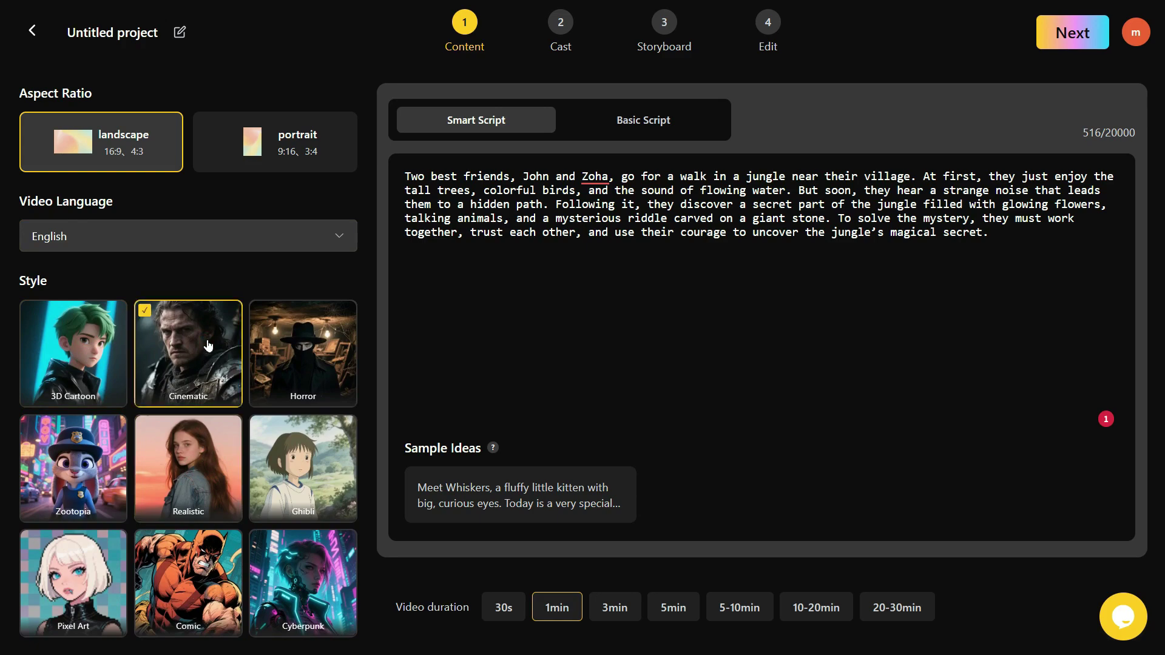
{"action": "left_click", "coordinate": [70, 353]}
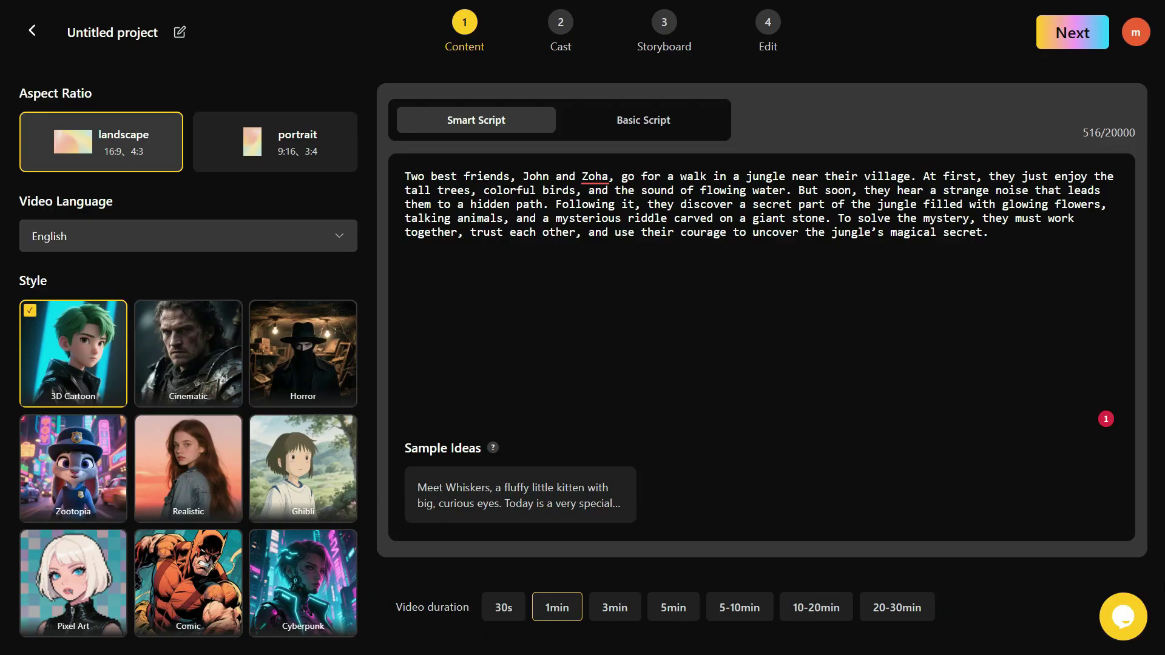
{"action": "left_click", "coordinate": [1073, 33]}
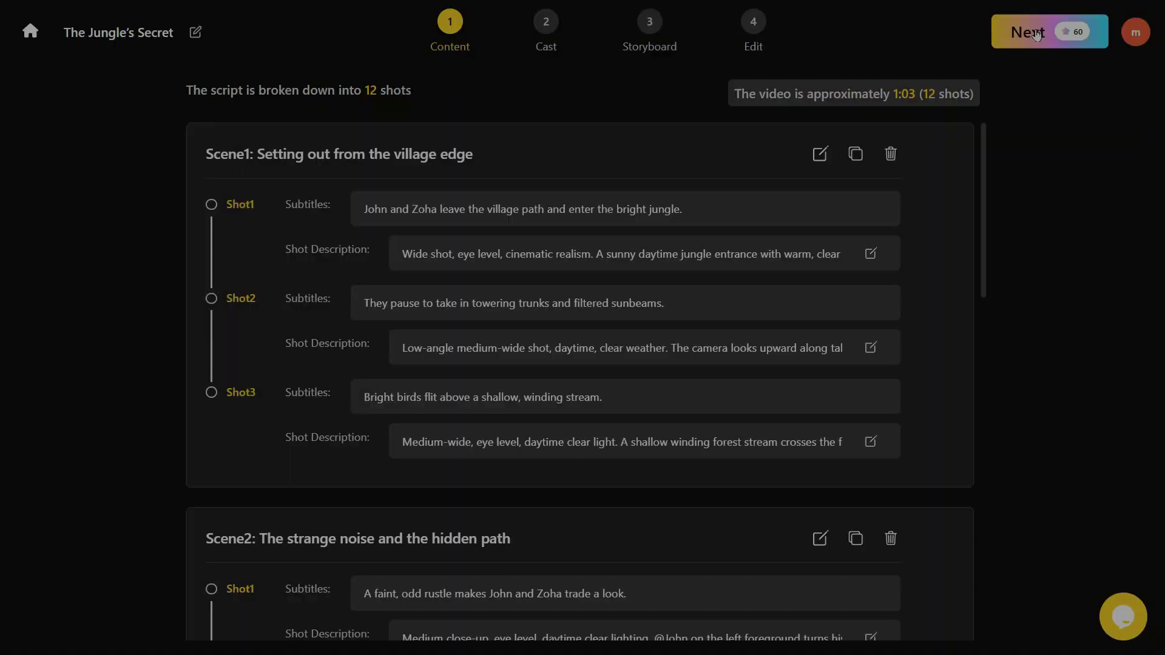
{"action": "mouse_move", "coordinate": [579, 305]}
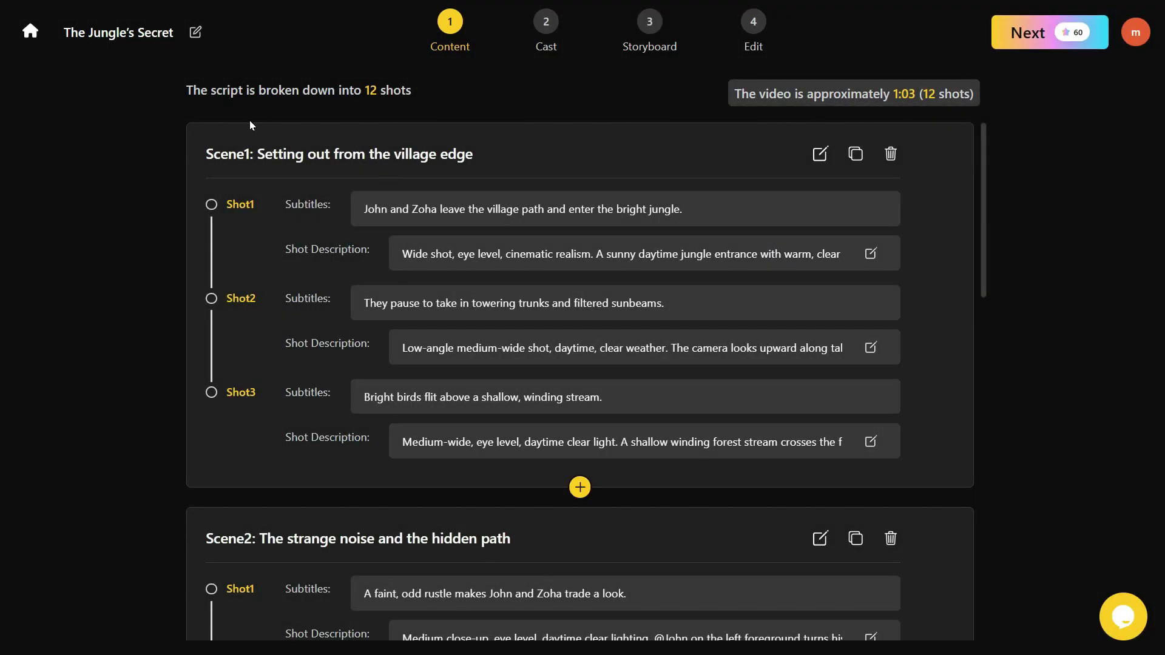
{"action": "scroll", "coordinate": [491, 291], "scroll_direction": "down", "scroll_amount": 1}
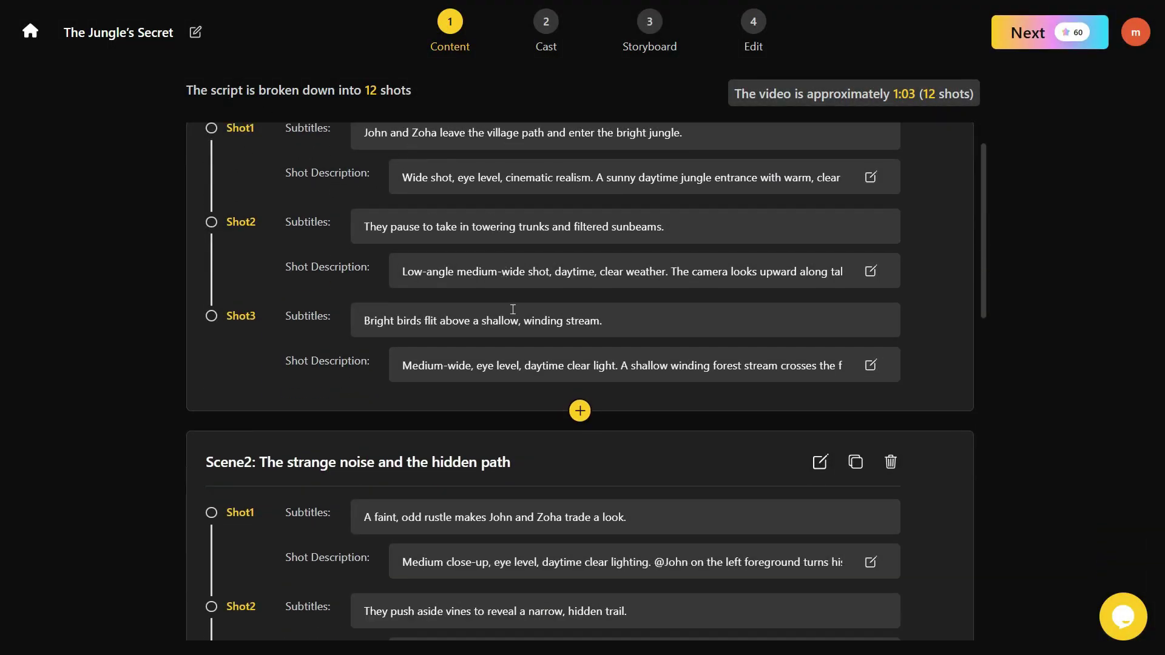
{"action": "scroll", "coordinate": [522, 364], "scroll_direction": "down", "scroll_amount": 3}
{"action": "scroll", "coordinate": [544, 486], "scroll_direction": "up", "scroll_amount": 4}
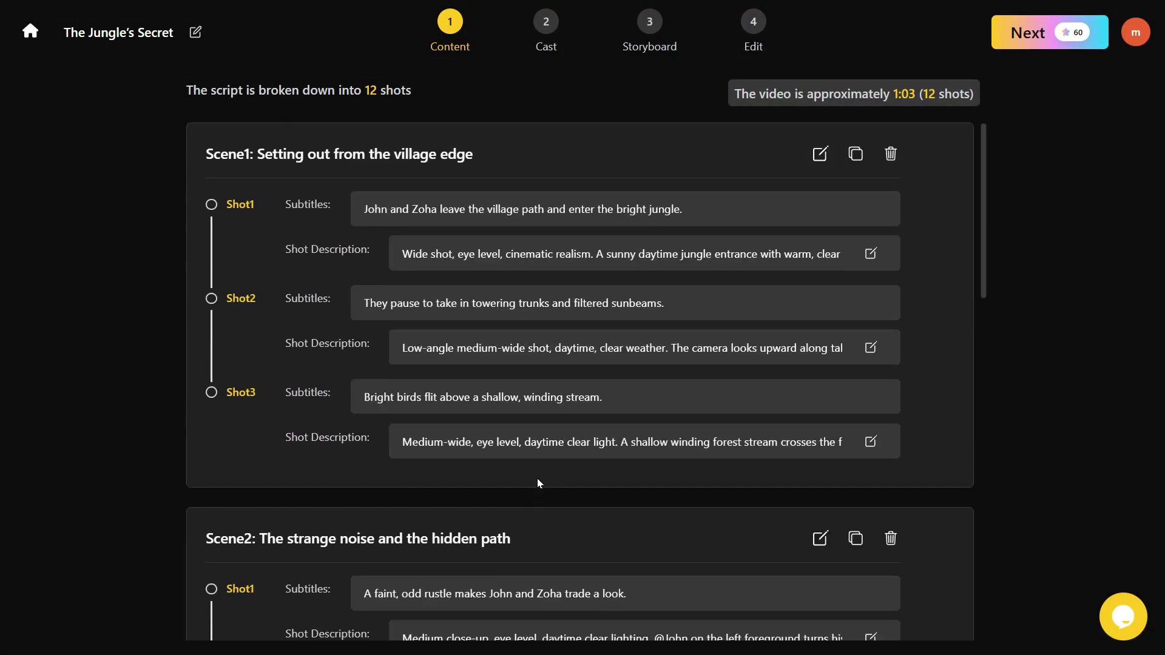
Inspect Shot2's subtitle text, leave it unchanged, and save the 12-shot scene list.
{"action": "left_click", "coordinate": [725, 302]}
{"action": "left_click_drag", "start_coordinate": [669, 302], "coordinate": [343, 308]}
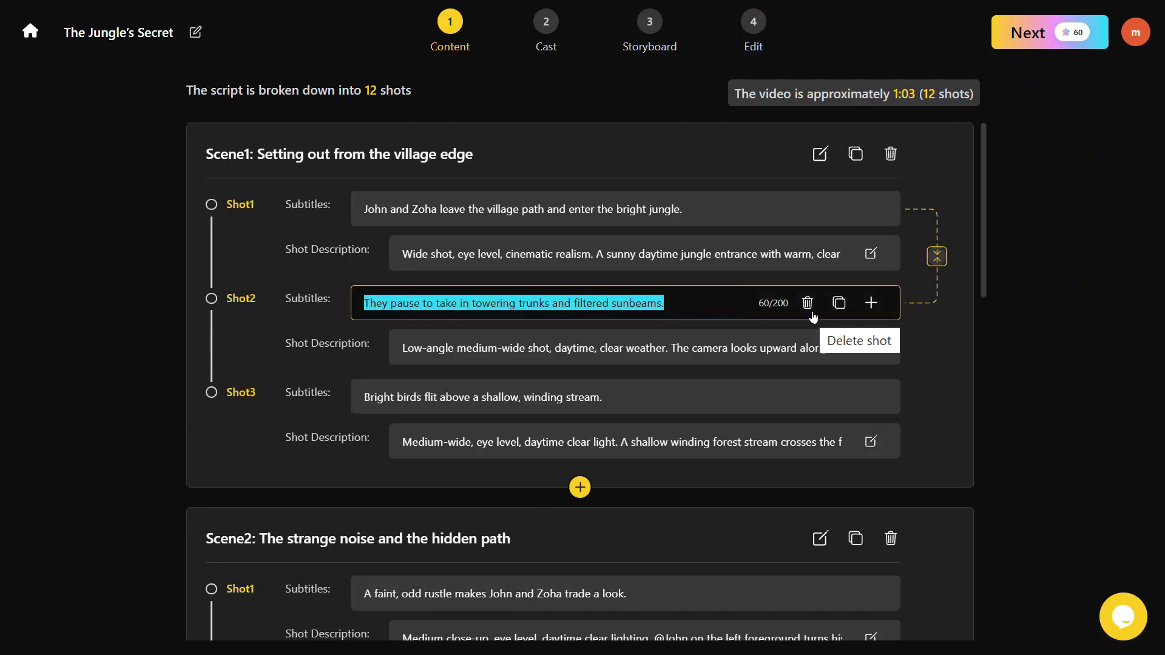
{"action": "left_click", "coordinate": [1028, 293]}
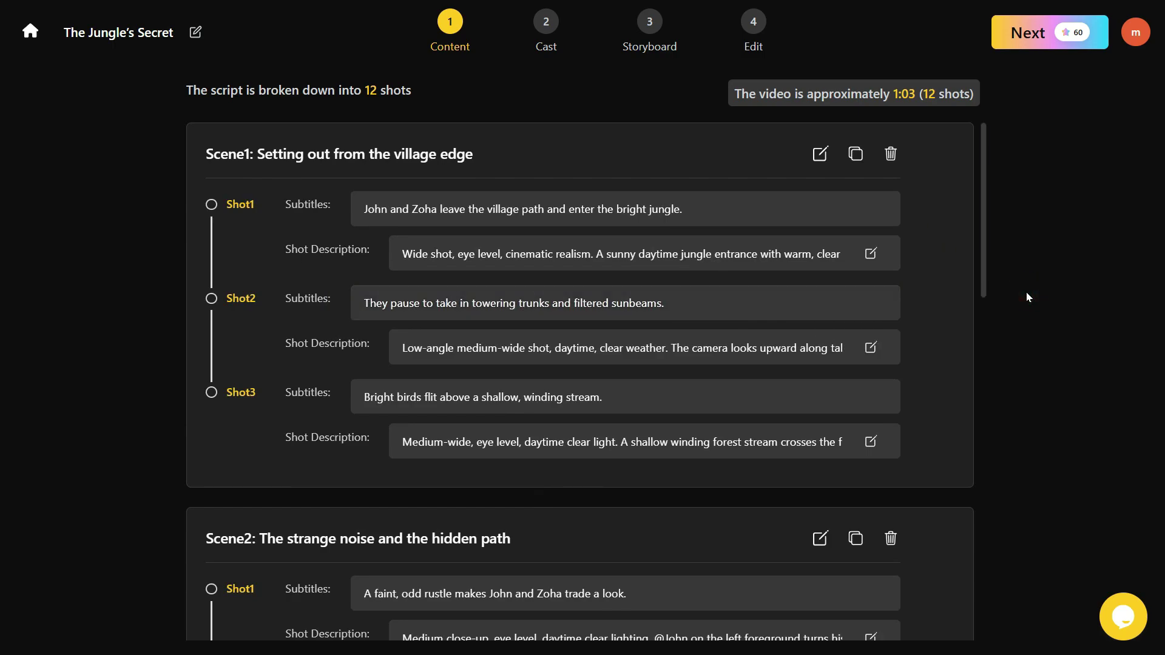
{"action": "left_click", "coordinate": [1029, 34]}
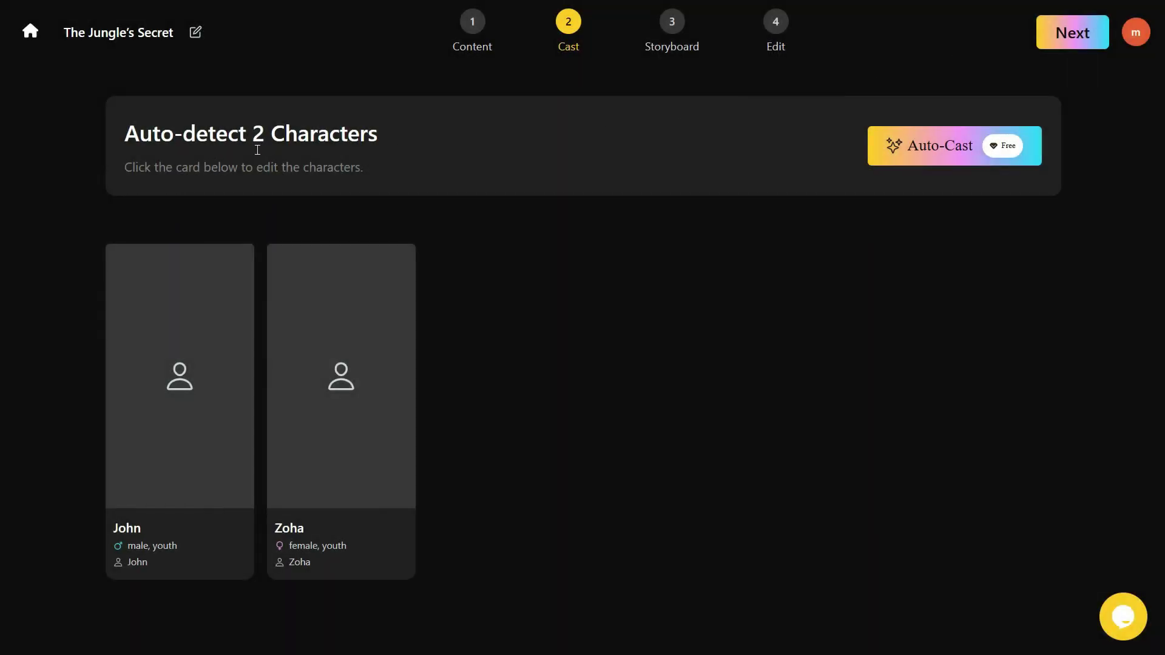
{"action": "mouse_move", "coordinate": [341, 382]}
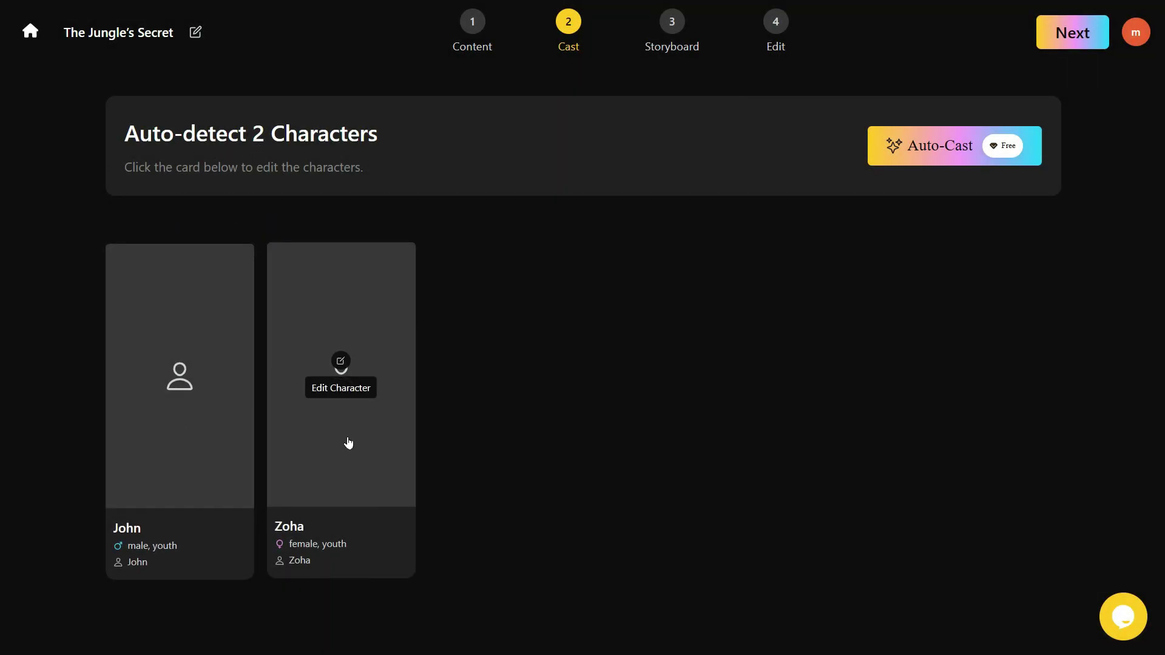
Auto-cast cartoon images for John and Zoha, then open John's character for editing.
{"action": "left_click", "coordinate": [942, 149]}
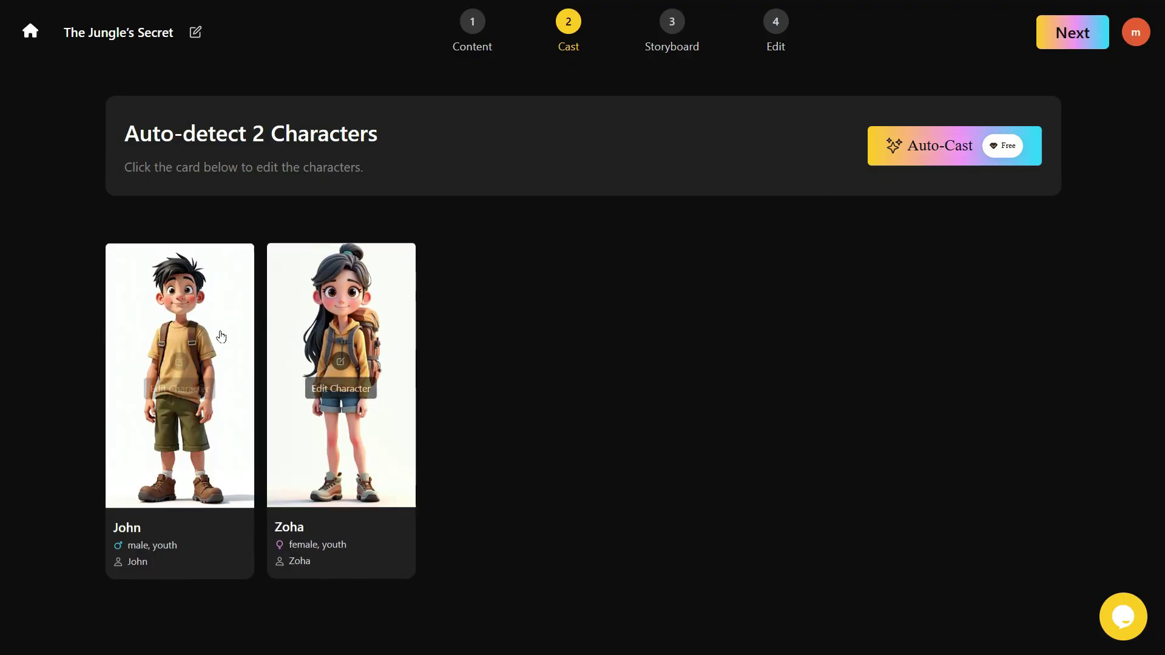
{"action": "left_click", "coordinate": [171, 389]}
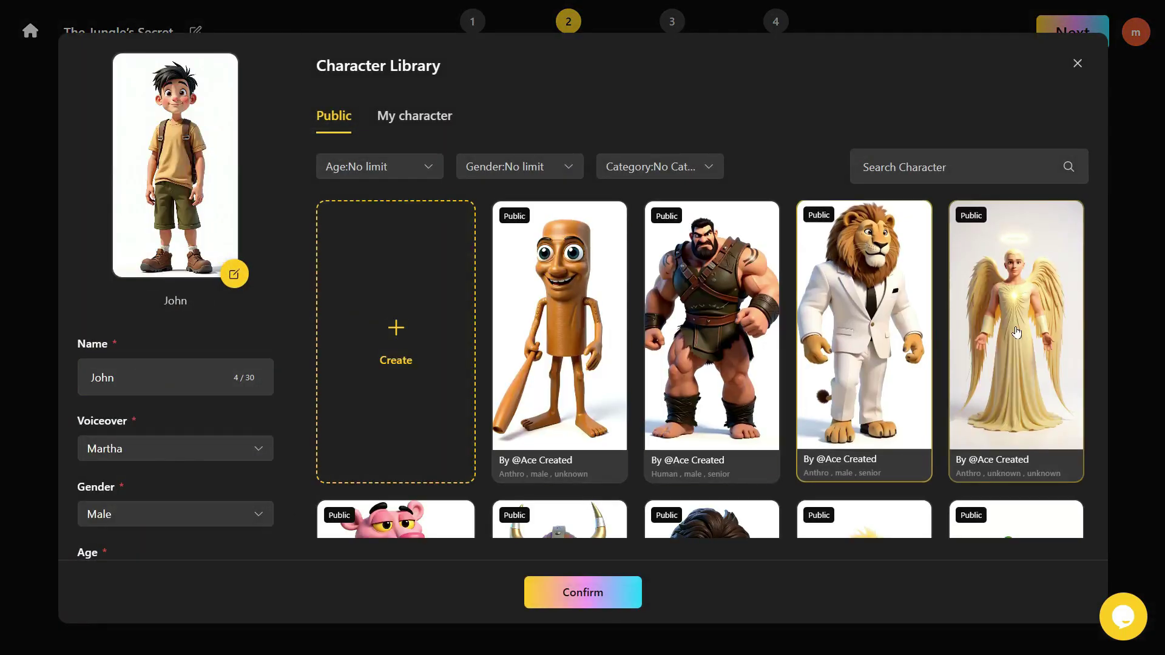
{"action": "scroll", "coordinate": [1009, 337], "scroll_direction": "down", "scroll_amount": 3}
{"action": "scroll", "coordinate": [992, 364], "scroll_direction": "down", "scroll_amount": 2}
{"action": "scroll", "coordinate": [974, 392], "scroll_direction": "down", "scroll_amount": 1}
{"action": "scroll", "coordinate": [966, 413], "scroll_direction": "up", "scroll_amount": 2}
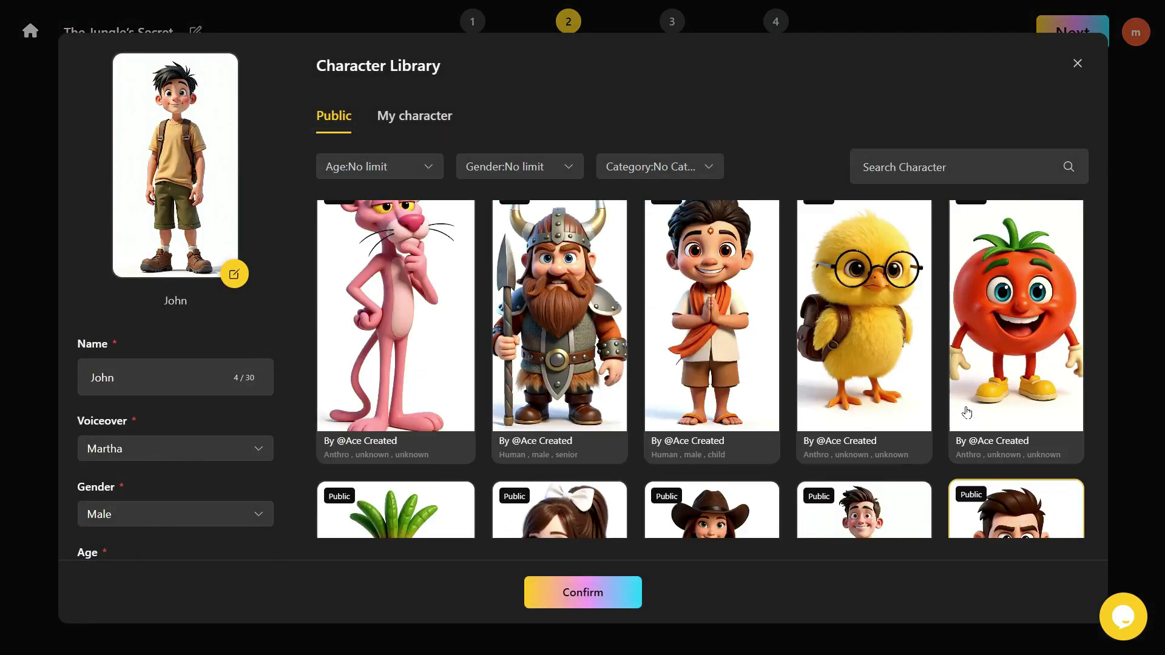
{"action": "scroll", "coordinate": [966, 413], "scroll_direction": "up", "scroll_amount": 3}
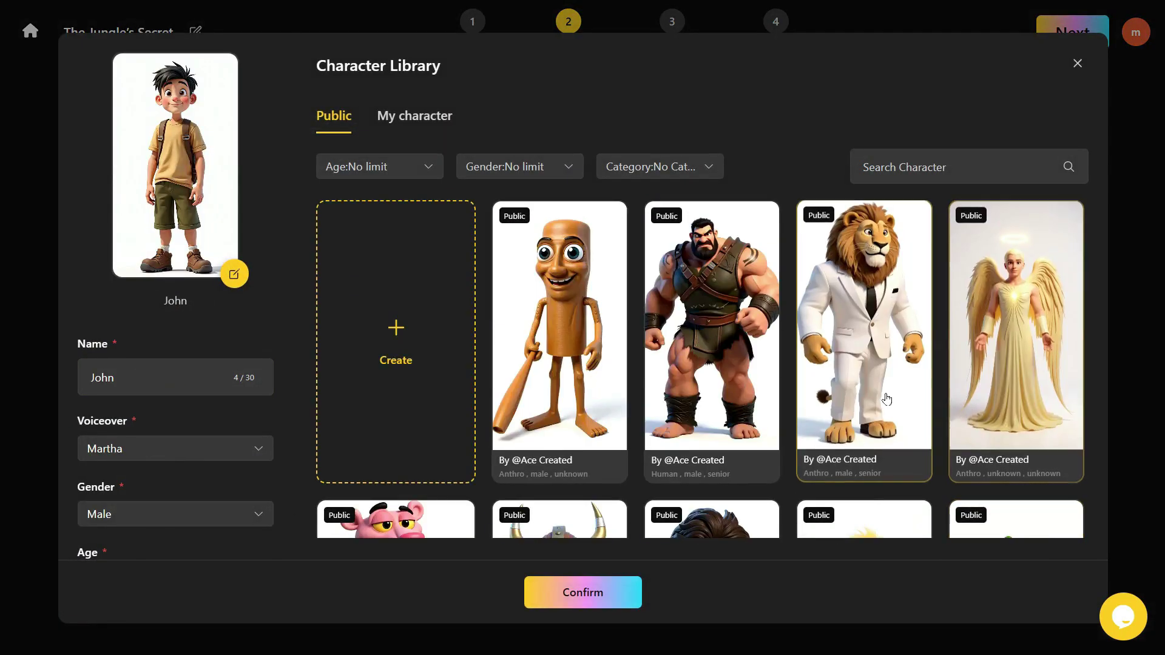
Filter John's character library to Age youth, Gender male and Category human.
{"action": "left_click", "coordinate": [436, 172]}
{"action": "left_click", "coordinate": [354, 263]}
{"action": "left_click", "coordinate": [567, 168]}
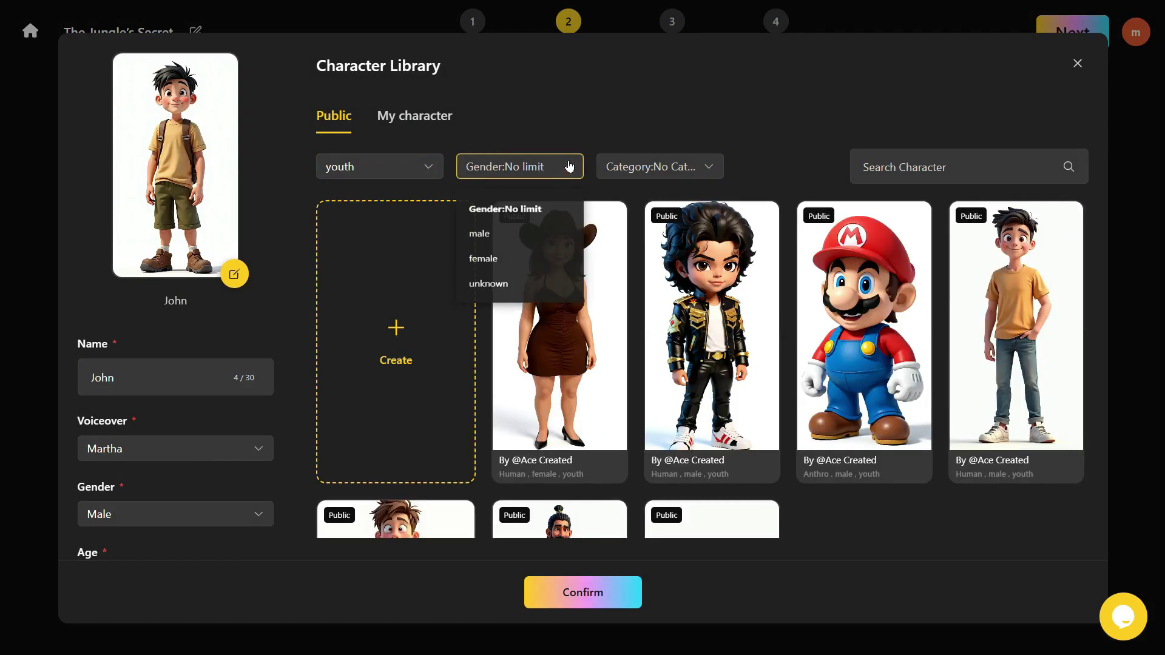
{"action": "left_click", "coordinate": [507, 236]}
{"action": "left_click", "coordinate": [701, 169]}
{"action": "left_click", "coordinate": [642, 233]}
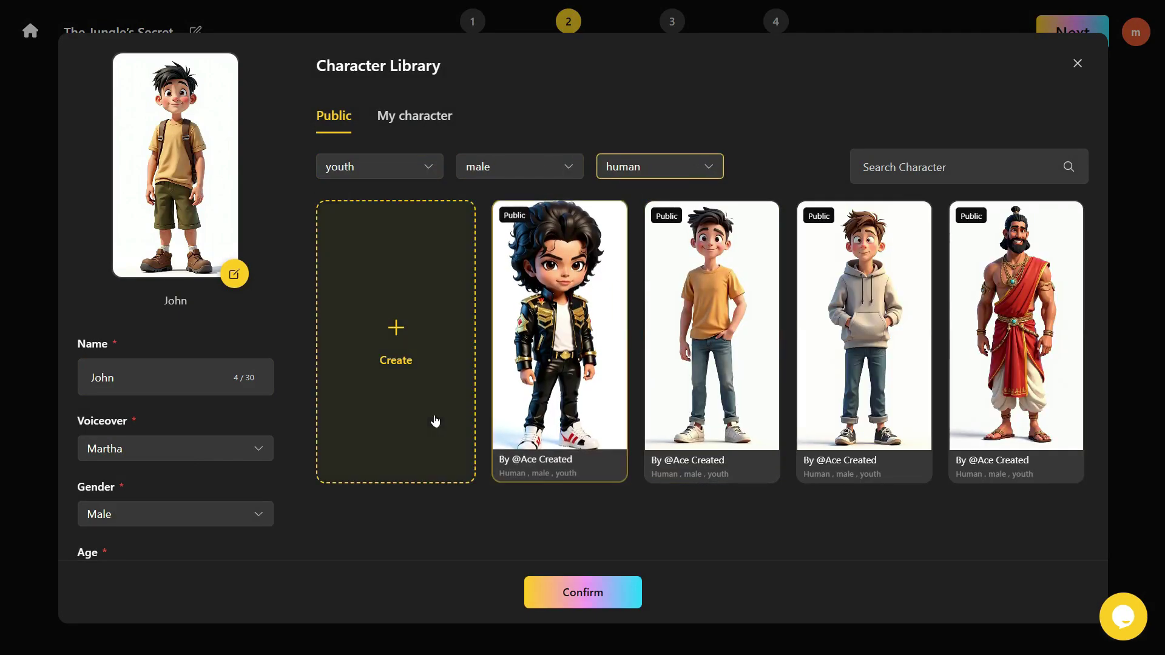
Generate a new 3D Cartoon character named John with a description and an uploaded face photo.
{"action": "left_click", "coordinate": [406, 339]}
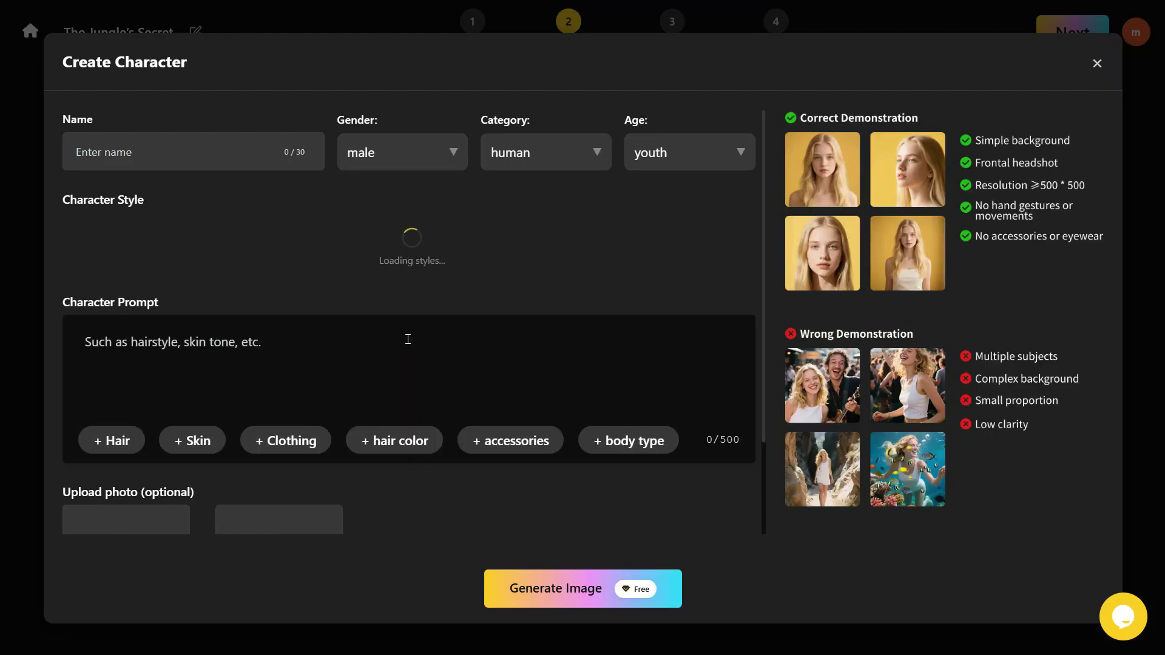
{"action": "left_click", "coordinate": [173, 157]}
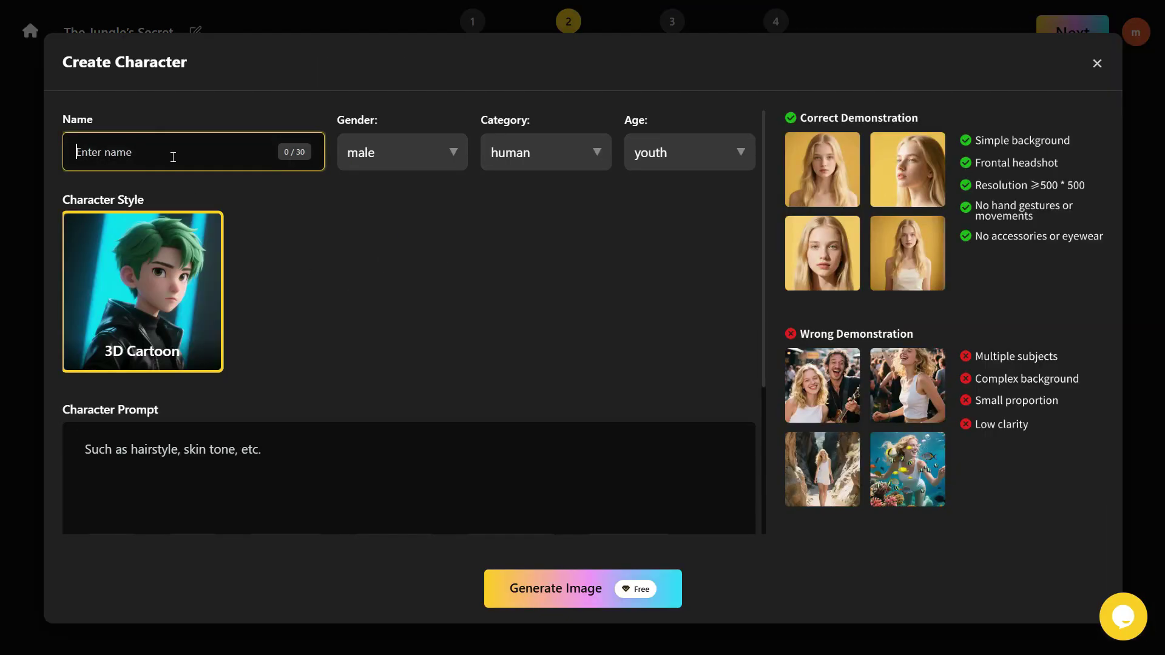
{"action": "type", "text": "John"}
{"action": "scroll", "coordinate": [273, 465], "scroll_direction": "down", "scroll_amount": 3}
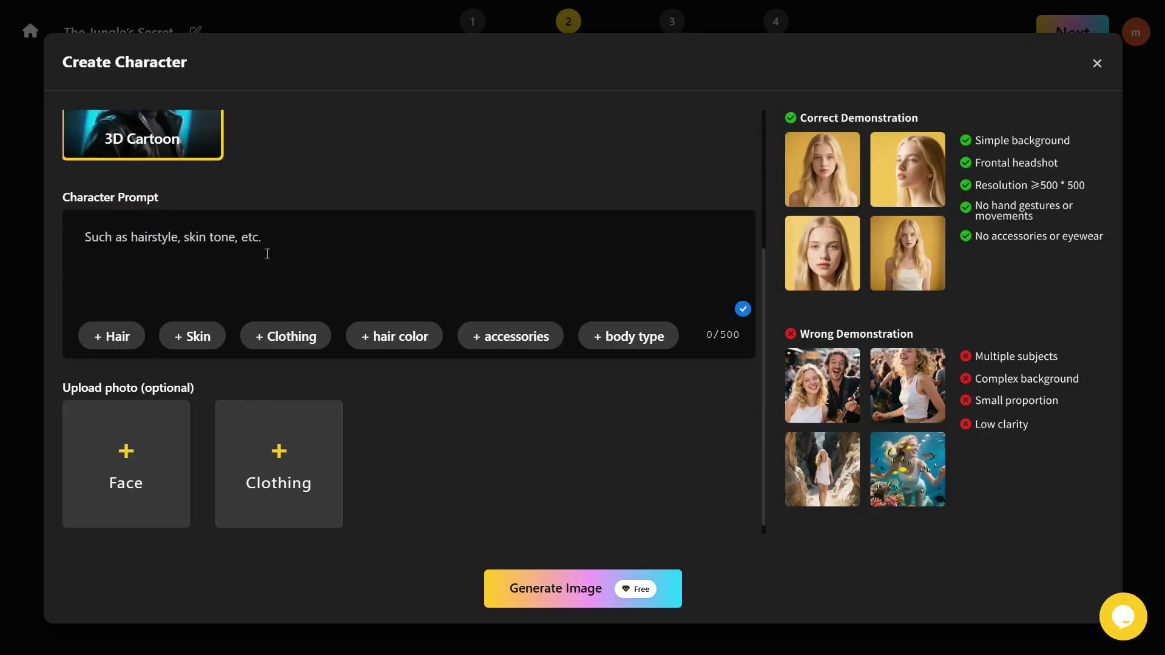
{"action": "scroll", "coordinate": [266, 254], "scroll_direction": "down", "scroll_amount": 1}
{"action": "left_click", "coordinate": [92, 230]}
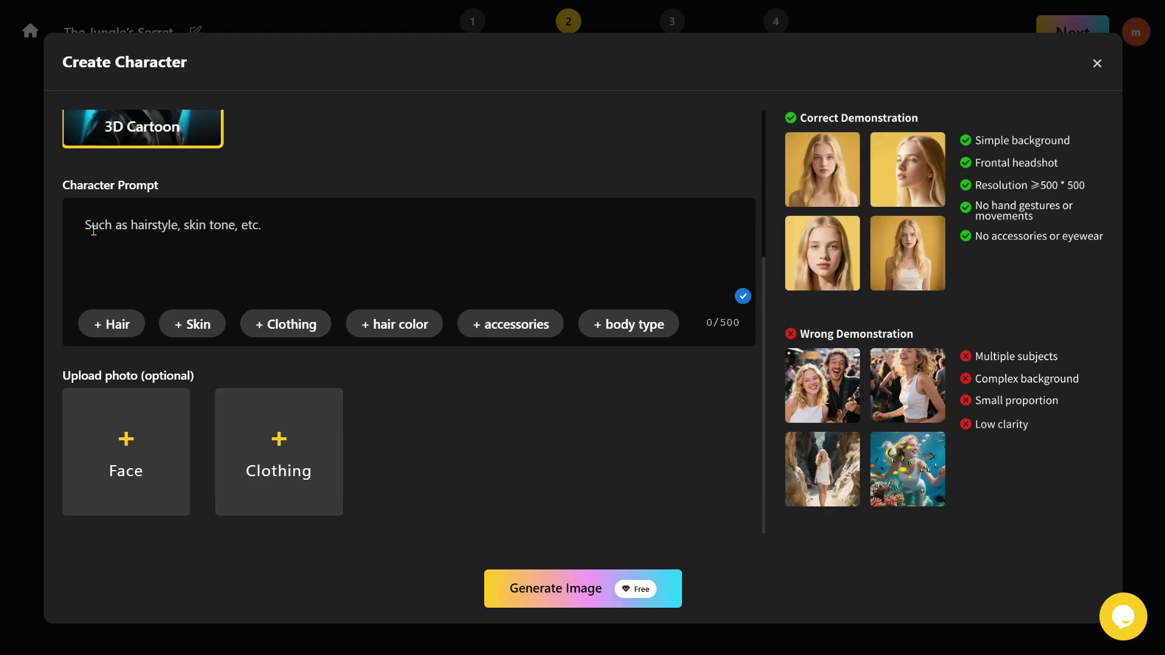
{"action": "type", "text": "Handsome Man"}
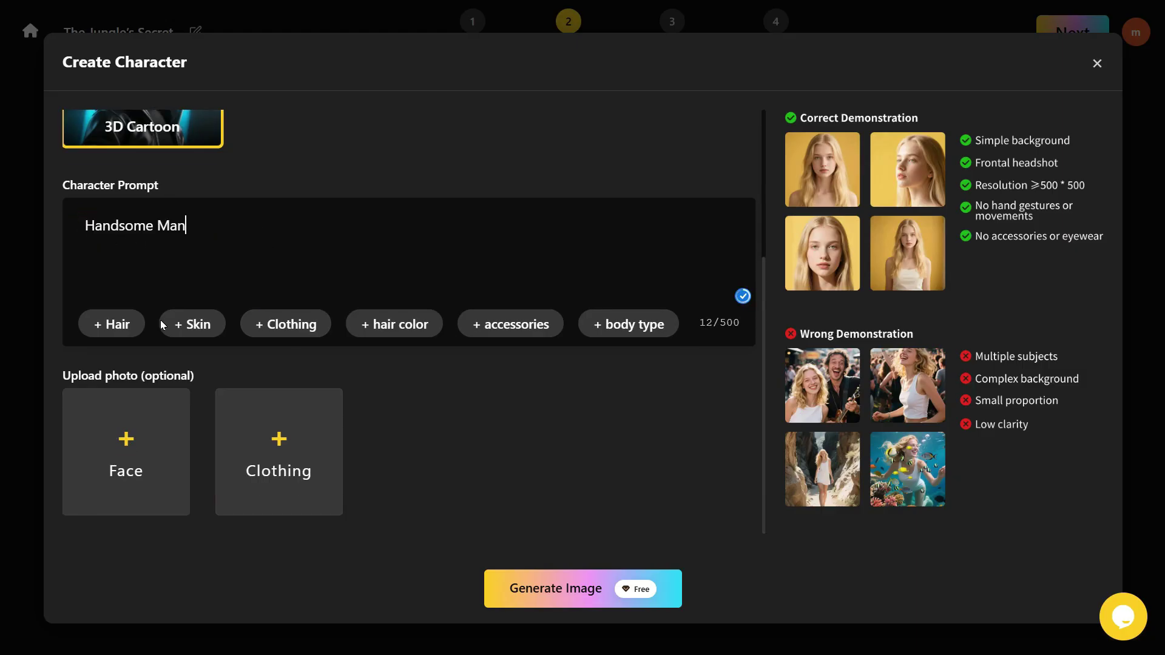
{"action": "left_click", "coordinate": [142, 463]}
{"action": "double_click", "coordinate": [264, 205]}
{"action": "left_click", "coordinate": [563, 590]}
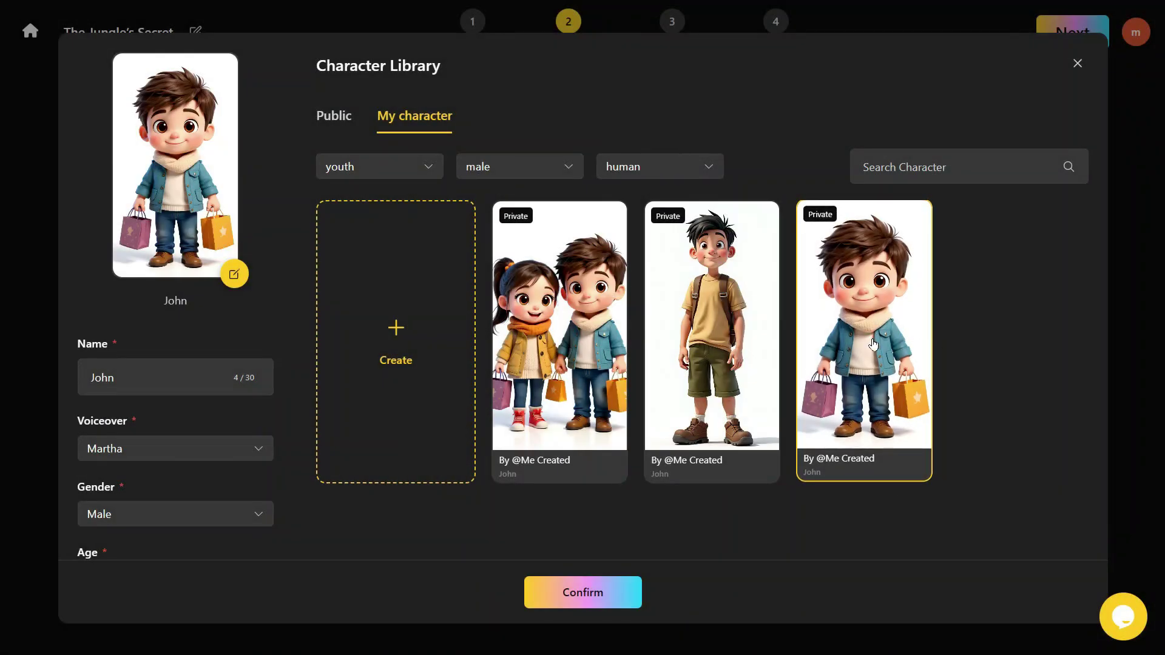
Confirm the new John, then cast the female human girl in the blue sports outfit as Zoha.
{"action": "left_click", "coordinate": [581, 592]}
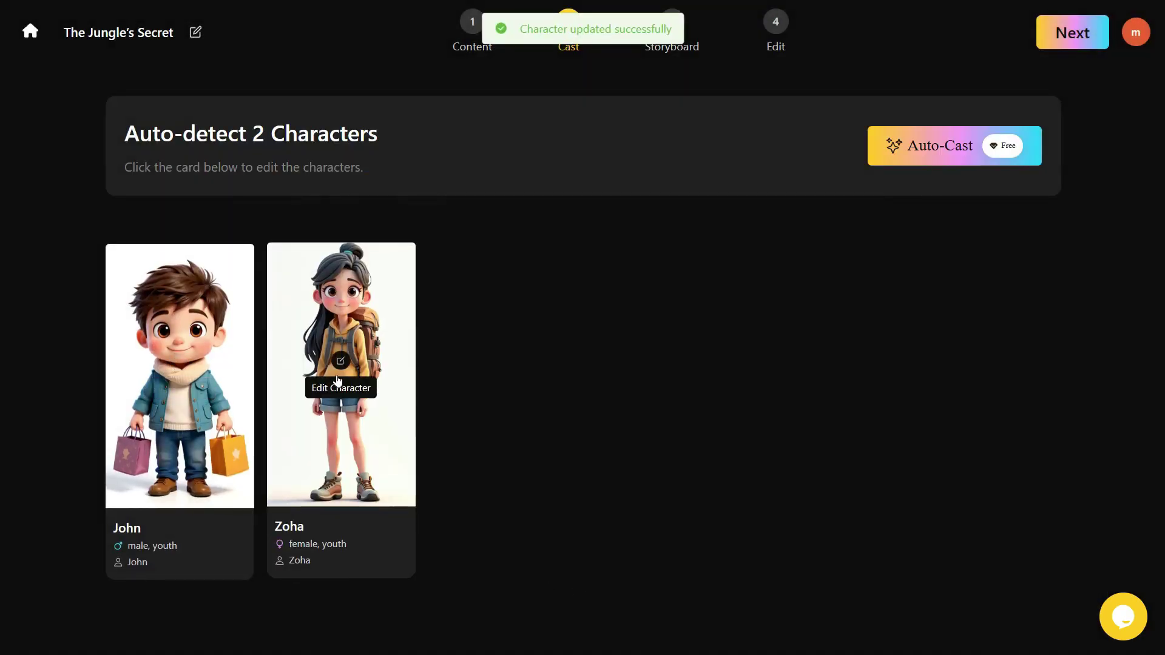
{"action": "left_click", "coordinate": [344, 374]}
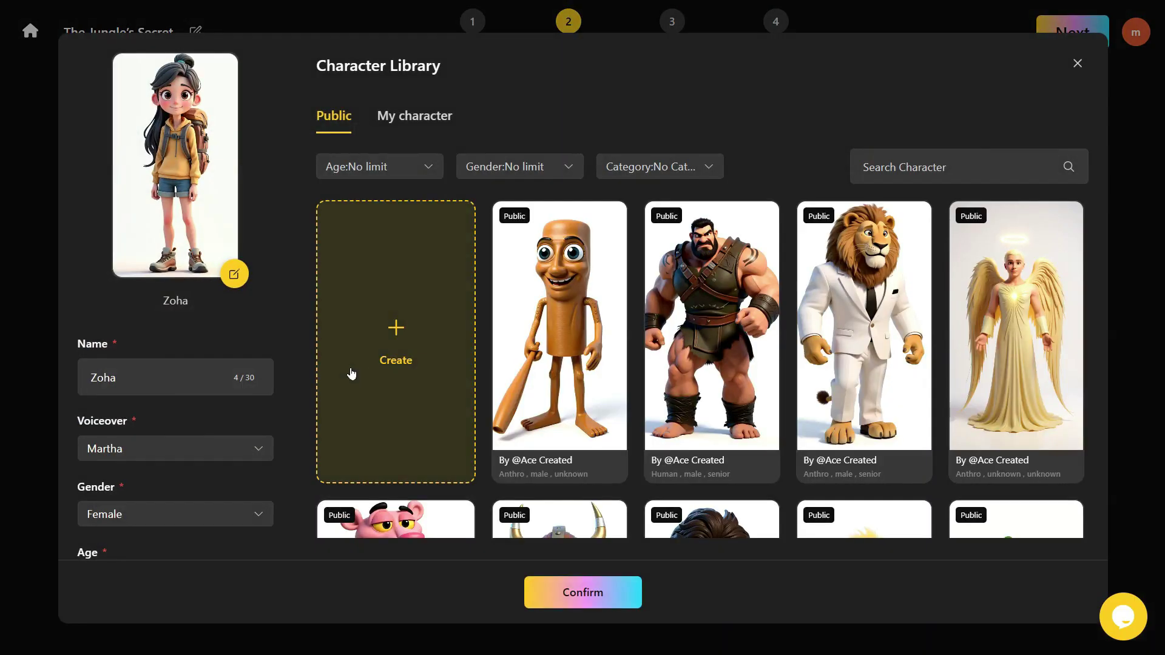
{"action": "left_click", "coordinate": [702, 166]}
{"action": "left_click", "coordinate": [636, 233]}
{"action": "left_click", "coordinate": [518, 167]}
{"action": "left_click", "coordinate": [492, 263]}
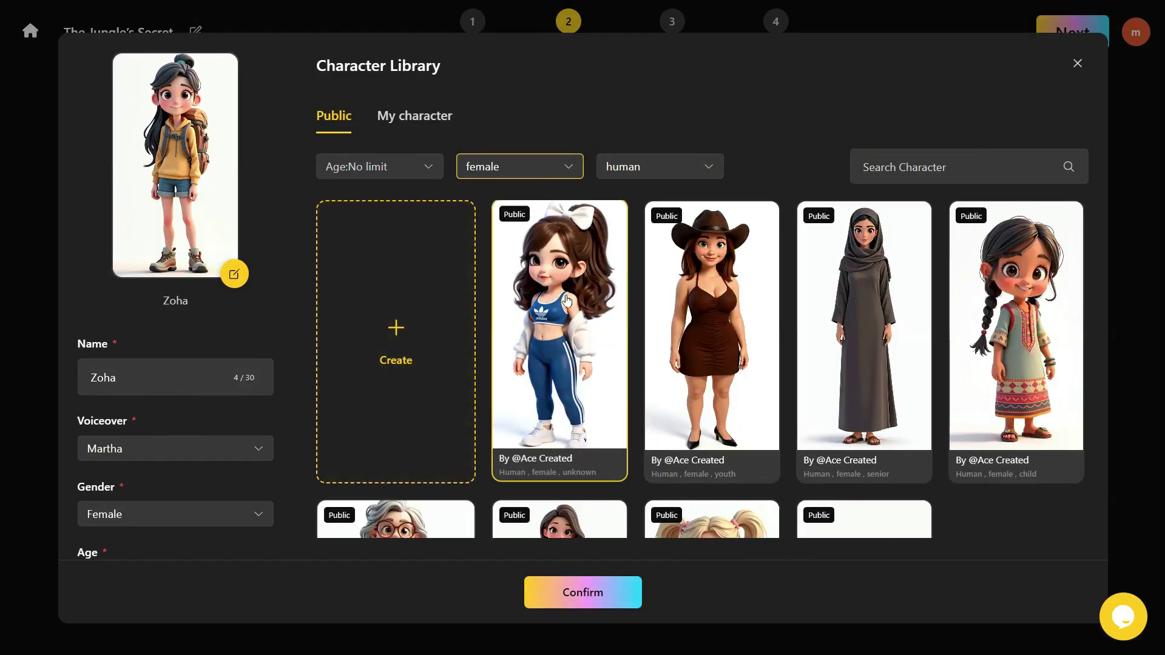
{"action": "left_click", "coordinate": [559, 329]}
{"action": "left_click", "coordinate": [583, 594]}
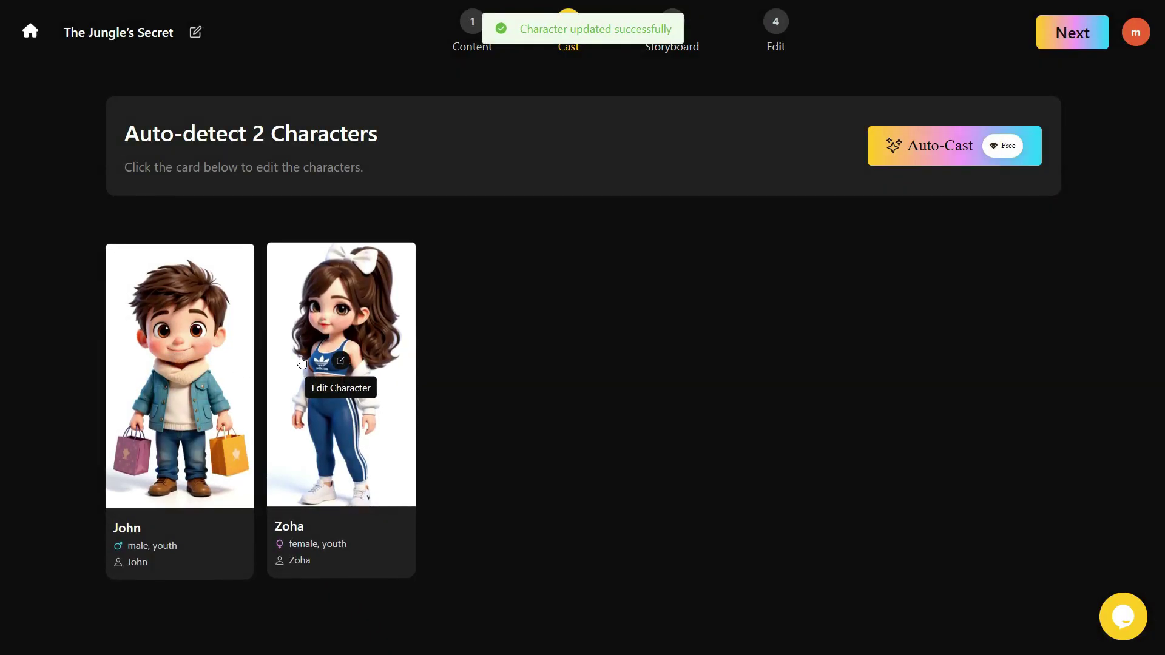
Advance to the Storyboard step and select storyboard 01.
{"action": "left_click", "coordinate": [1067, 33]}
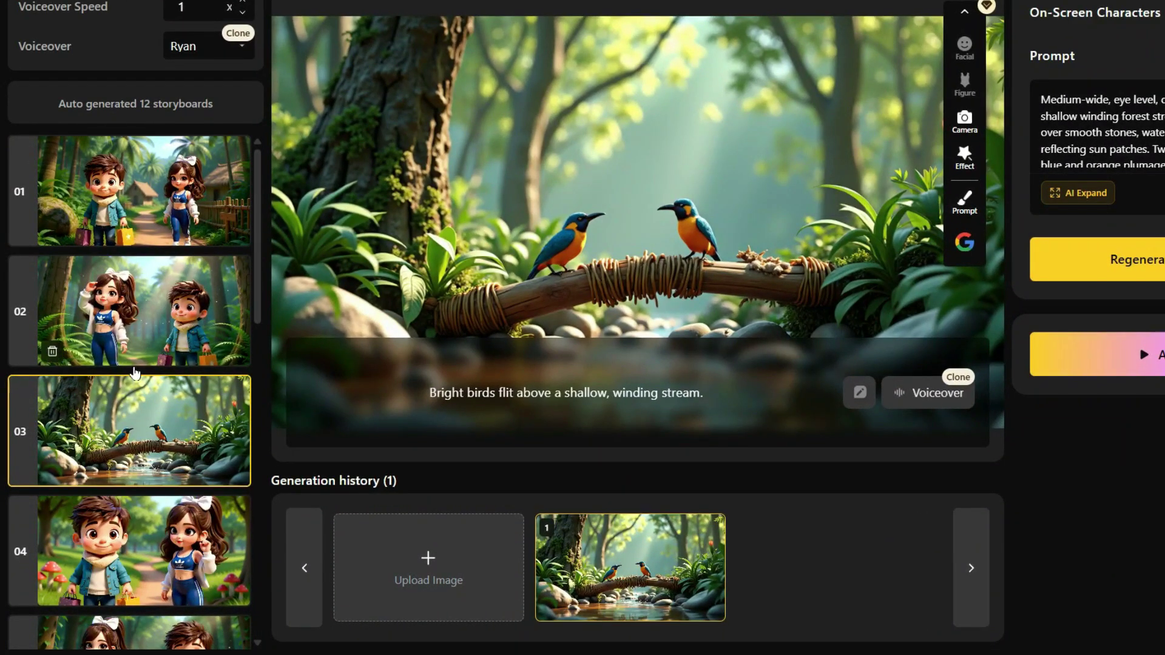
{"action": "scroll", "coordinate": [129, 373], "scroll_direction": "down", "scroll_amount": 5}
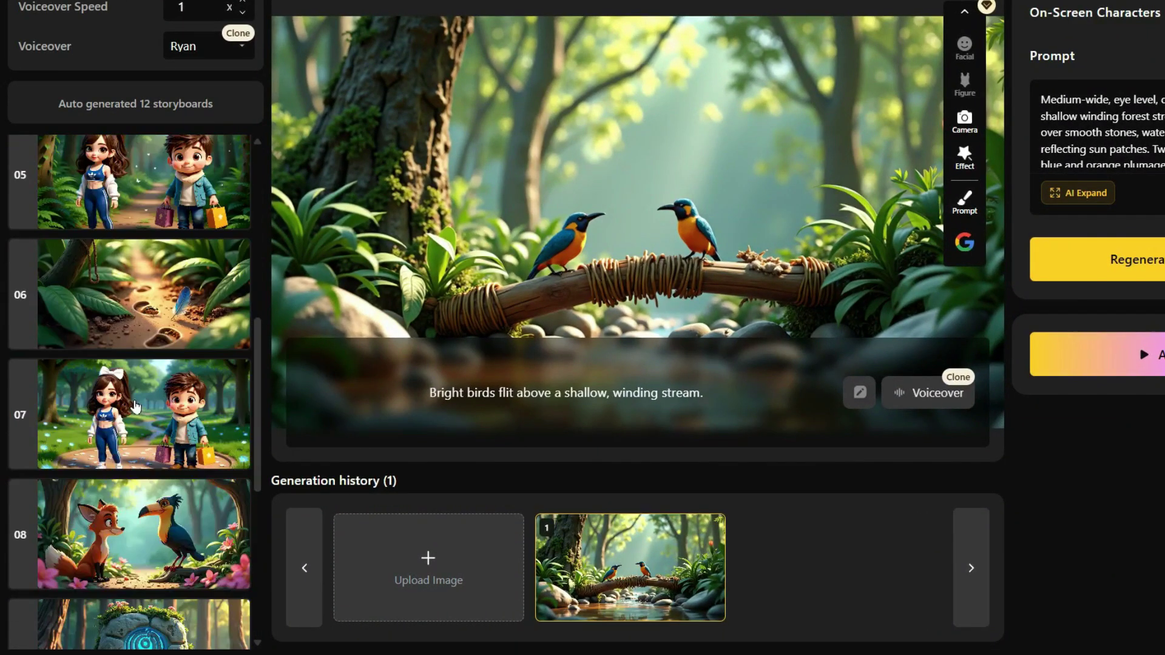
{"action": "scroll", "coordinate": [130, 437], "scroll_direction": "down", "scroll_amount": 3}
{"action": "scroll", "coordinate": [130, 450], "scroll_direction": "down", "scroll_amount": 1}
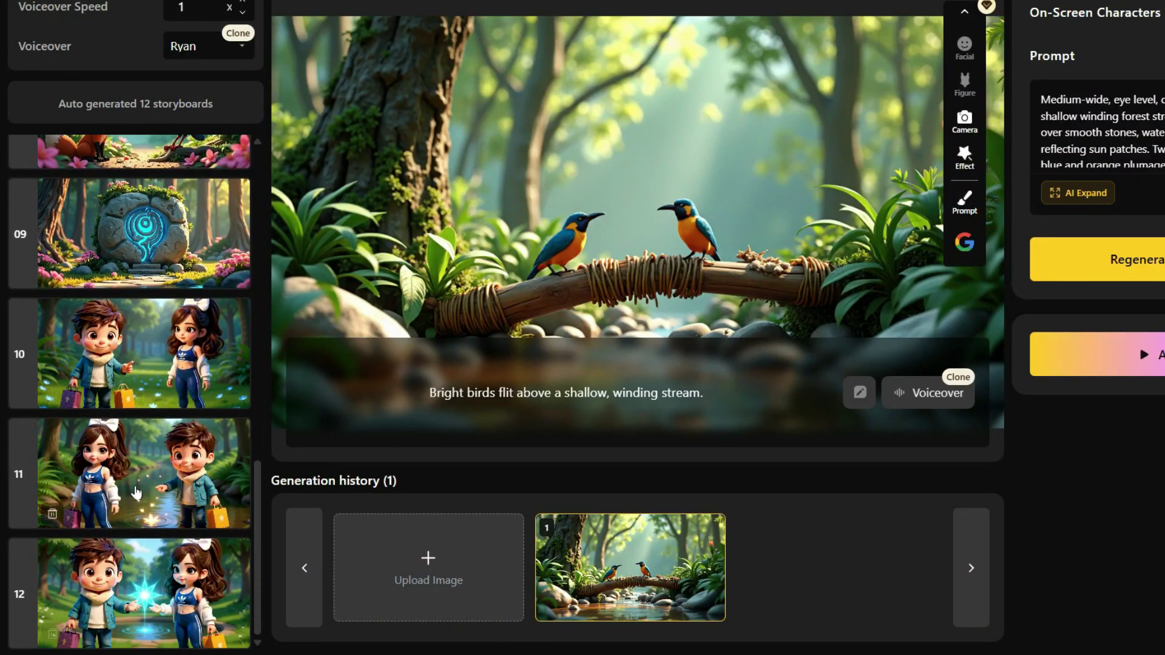
{"action": "scroll", "coordinate": [137, 378], "scroll_direction": "up", "scroll_amount": 5}
{"action": "scroll", "coordinate": [136, 378], "scroll_direction": "up", "scroll_amount": 2}
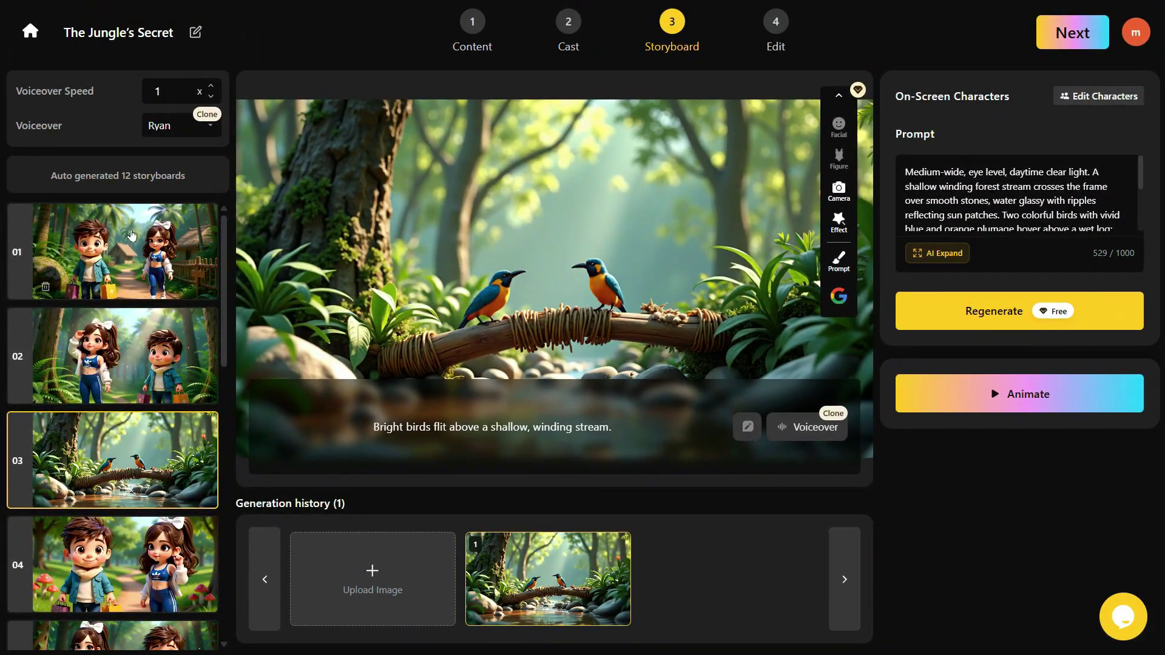
{"action": "left_click", "coordinate": [132, 230]}
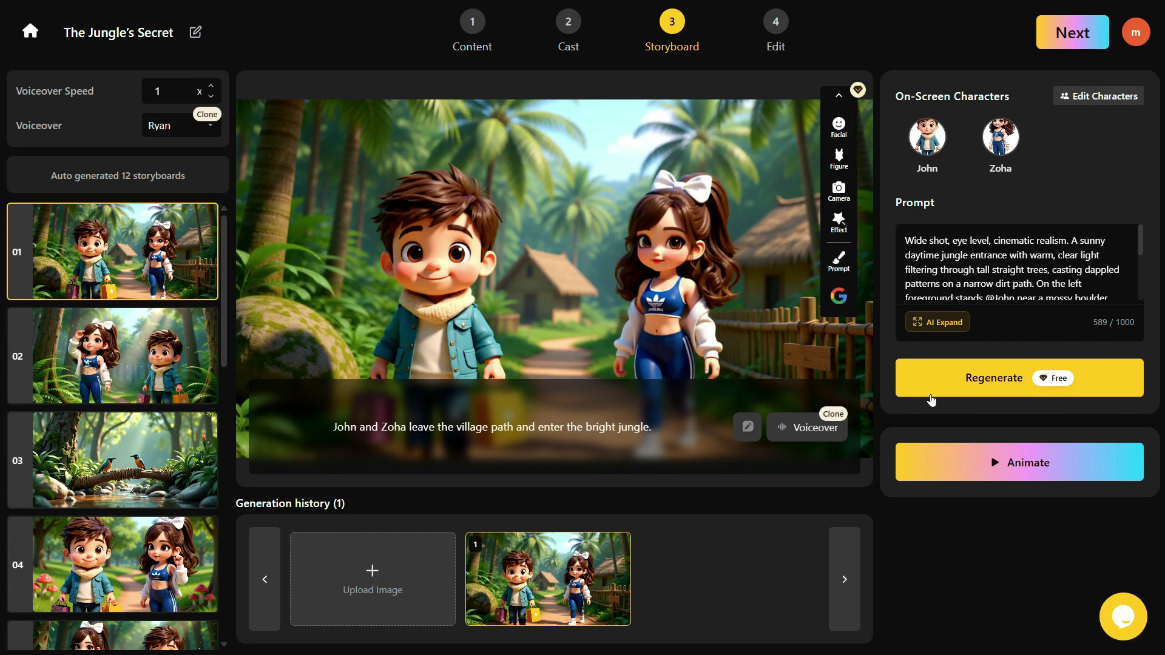
{"action": "left_click", "coordinate": [176, 135]}
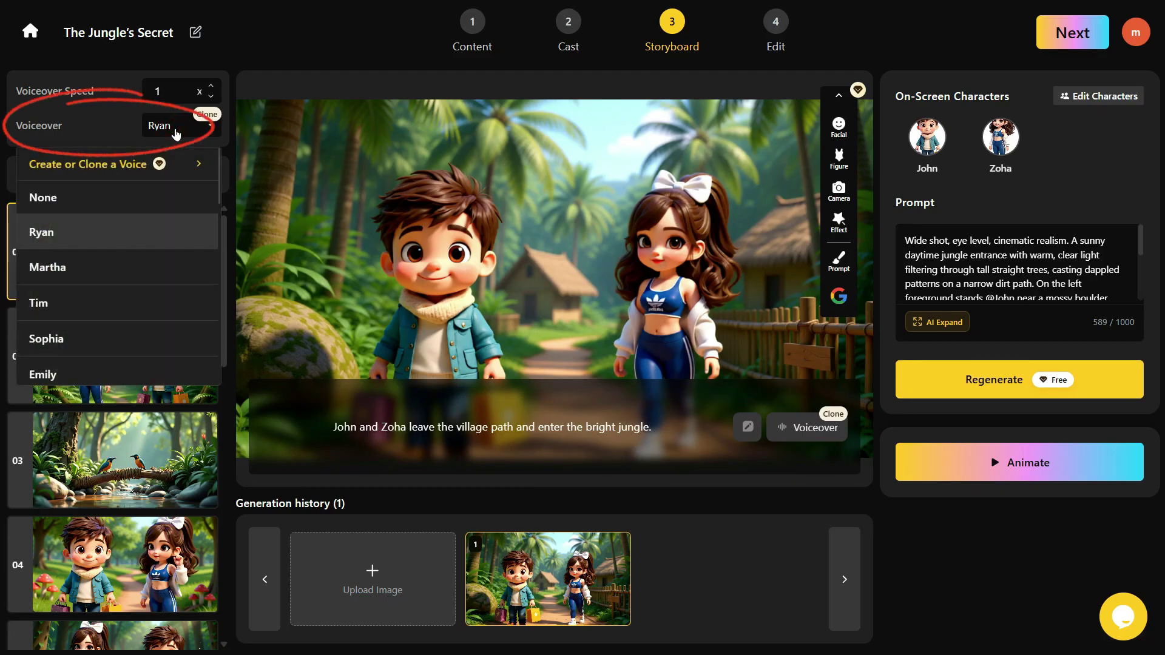
{"action": "scroll", "coordinate": [96, 328], "scroll_direction": "down", "scroll_amount": 2}
{"action": "scroll", "coordinate": [96, 328], "scroll_direction": "up", "scroll_amount": 2}
{"action": "left_click", "coordinate": [102, 127]}
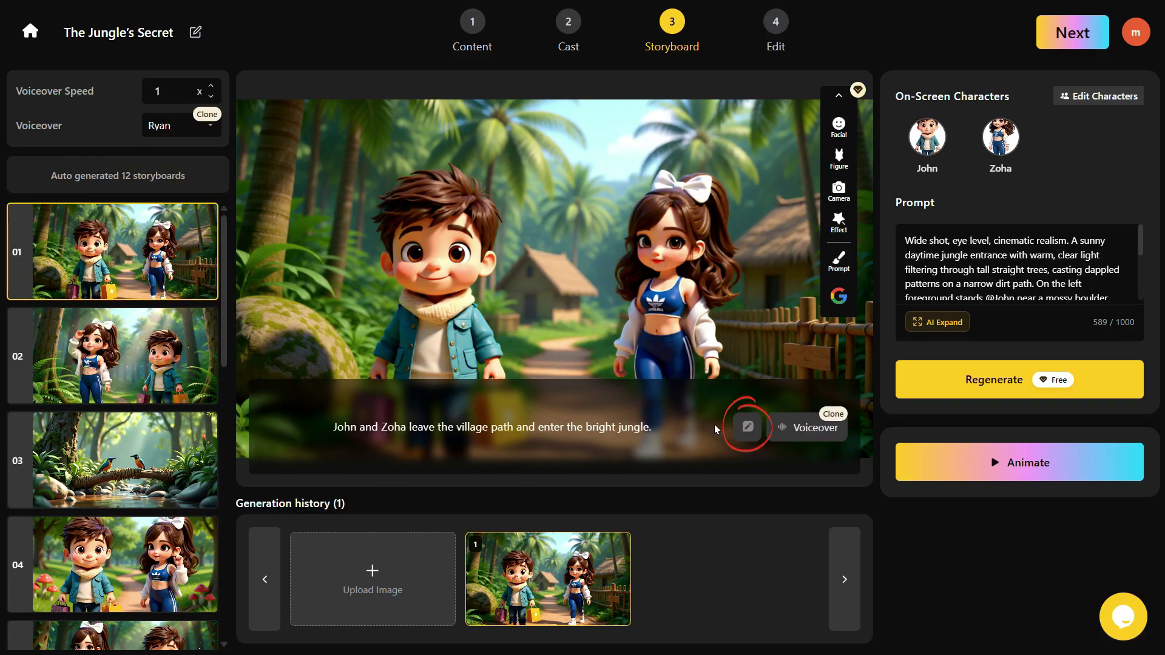
{"action": "left_click", "coordinate": [747, 427]}
{"action": "left_click_drag", "start_coordinate": [631, 413], "coordinate": [428, 430]}
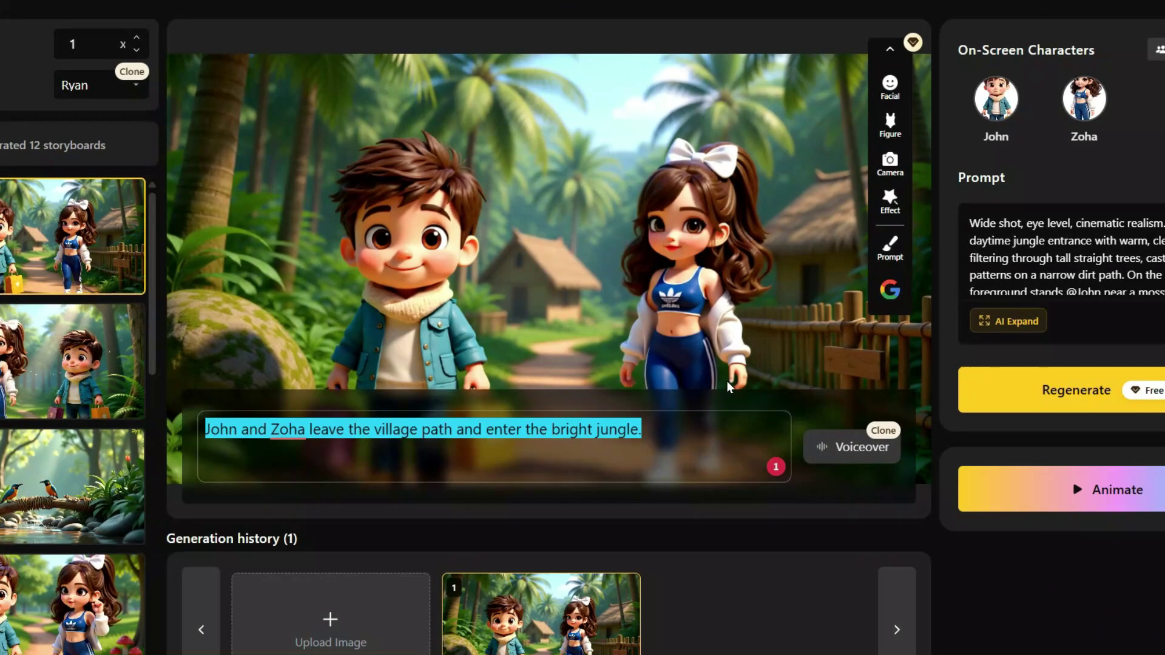
{"action": "left_click", "coordinate": [706, 368]}
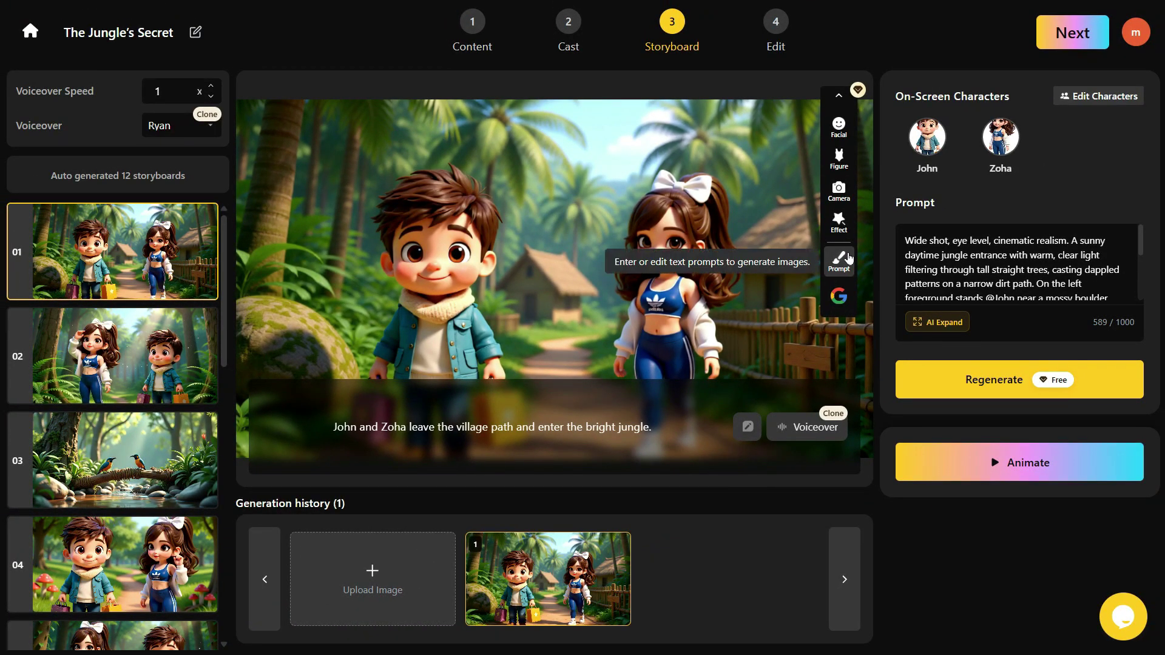
Regenerate storyboard 01 with a Generative Edit prompt that removes John's two shopping bags.
{"action": "left_click", "coordinate": [839, 261]}
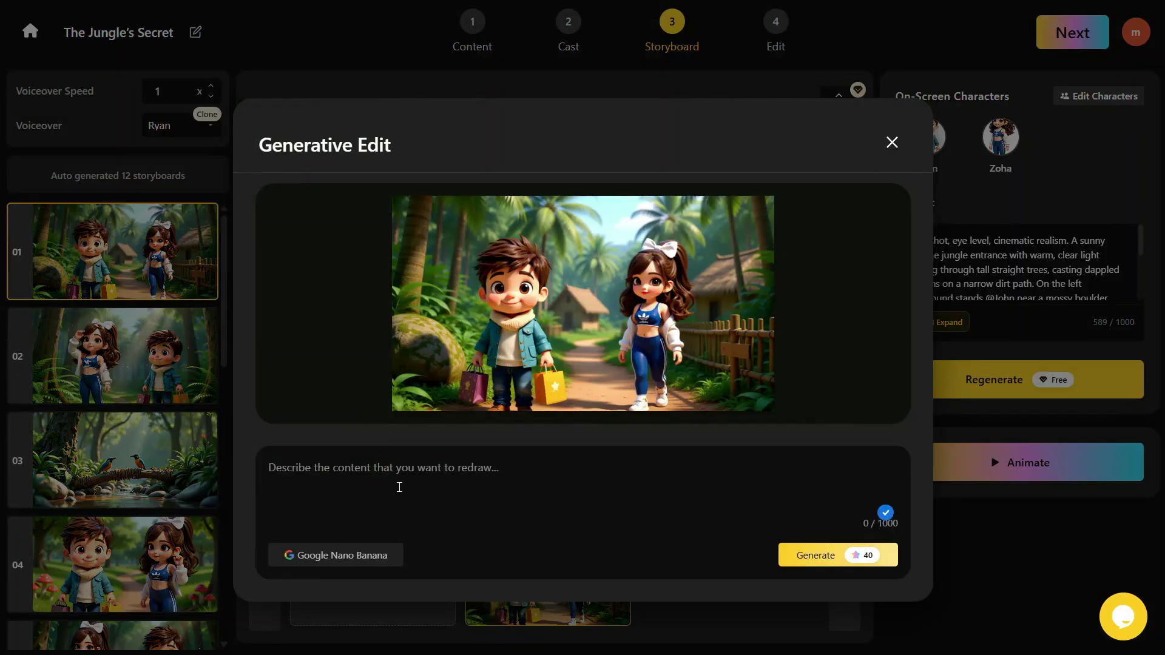
{"action": "type", "text": "Remove both the bags in the boy's hand."}
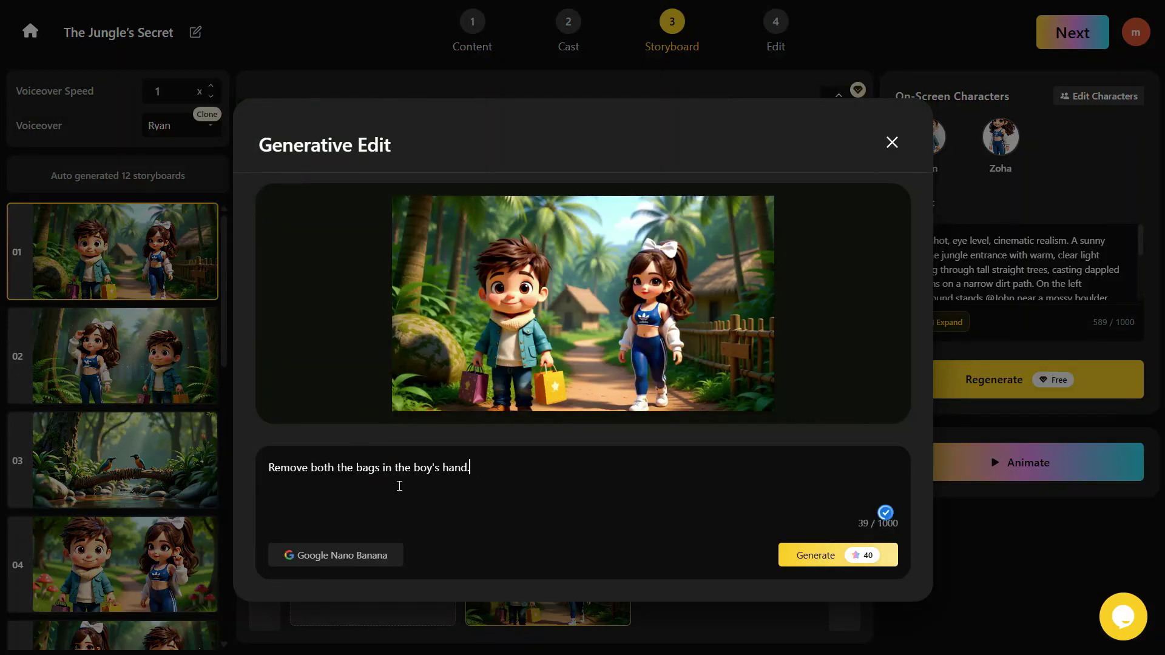
{"action": "left_click", "coordinate": [845, 557]}
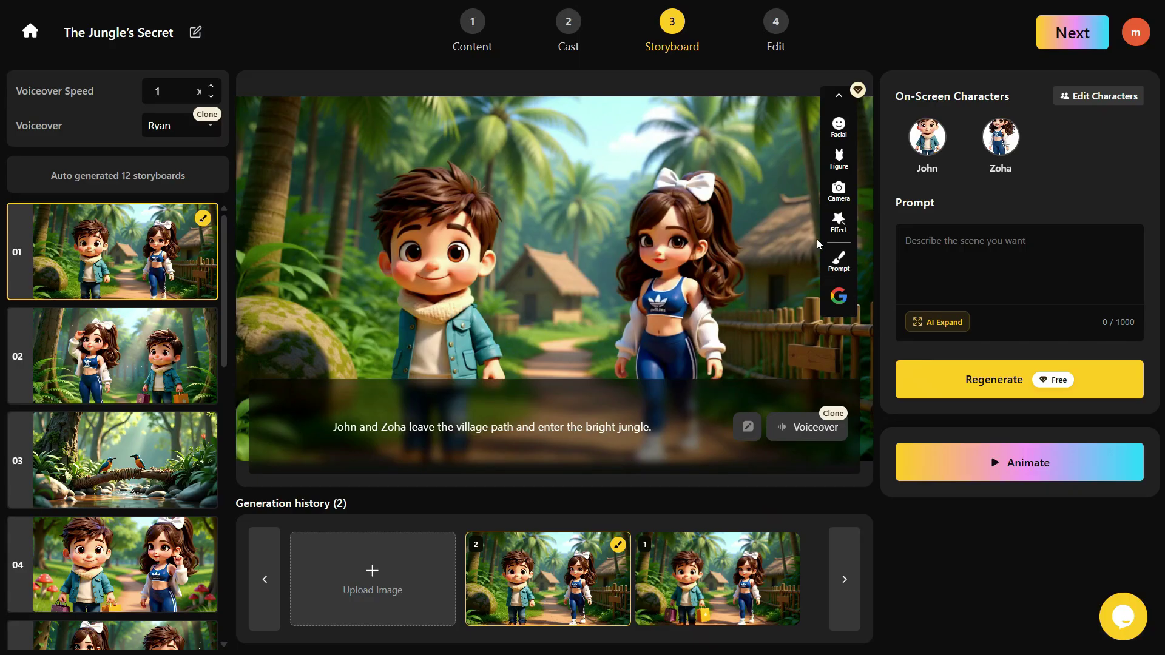
{"action": "left_click", "coordinate": [838, 222]}
{"action": "left_click", "coordinate": [794, 218]}
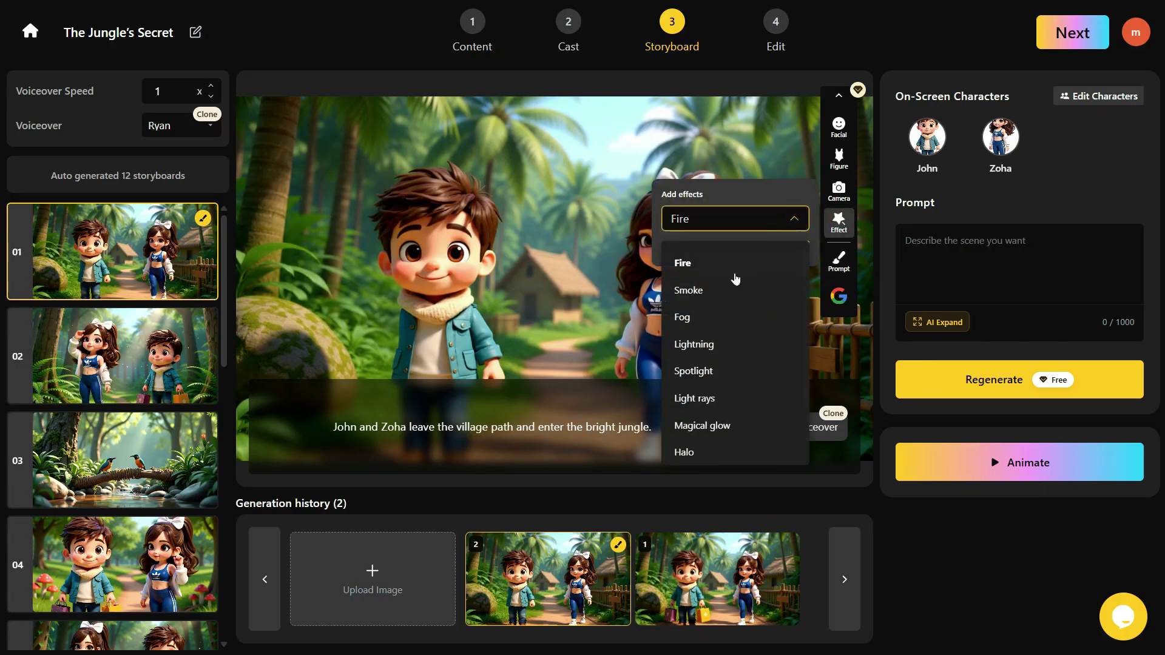
{"action": "left_click", "coordinate": [722, 227]}
{"action": "left_click", "coordinate": [838, 189]}
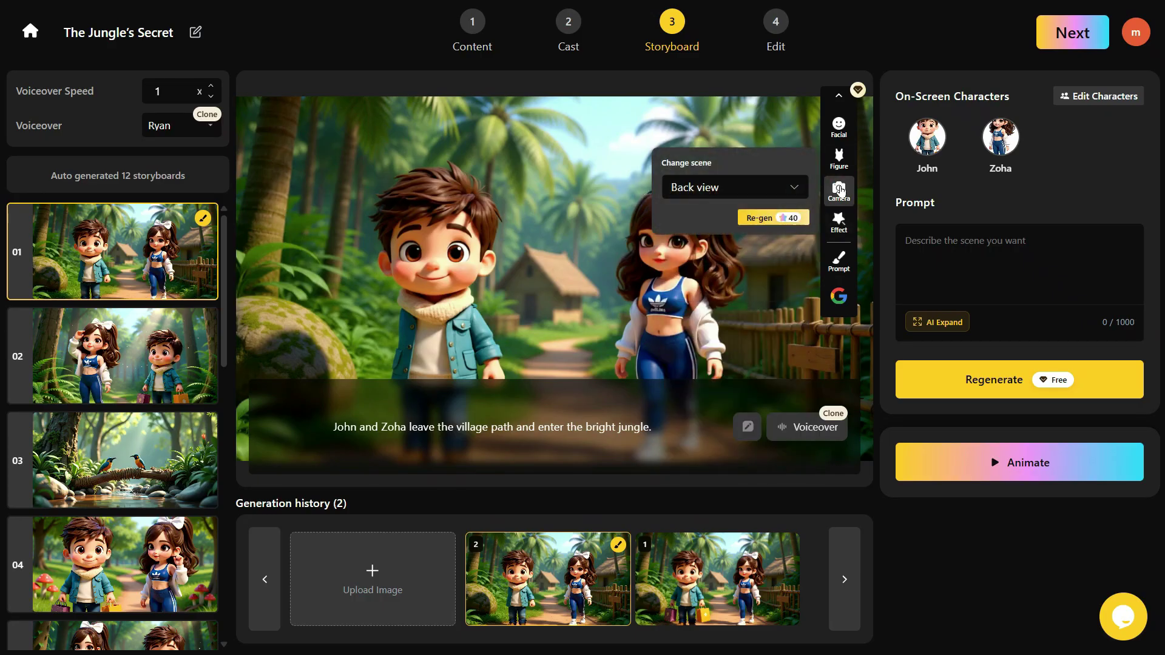
{"action": "left_click", "coordinate": [782, 188]}
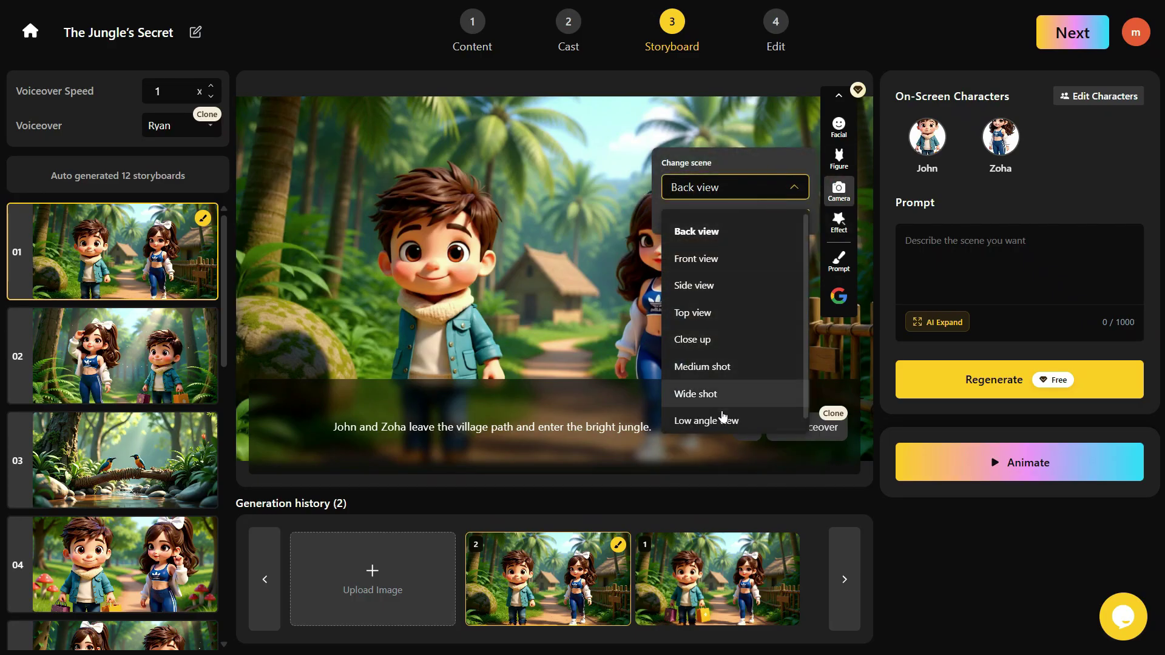
{"action": "left_click", "coordinate": [789, 164]}
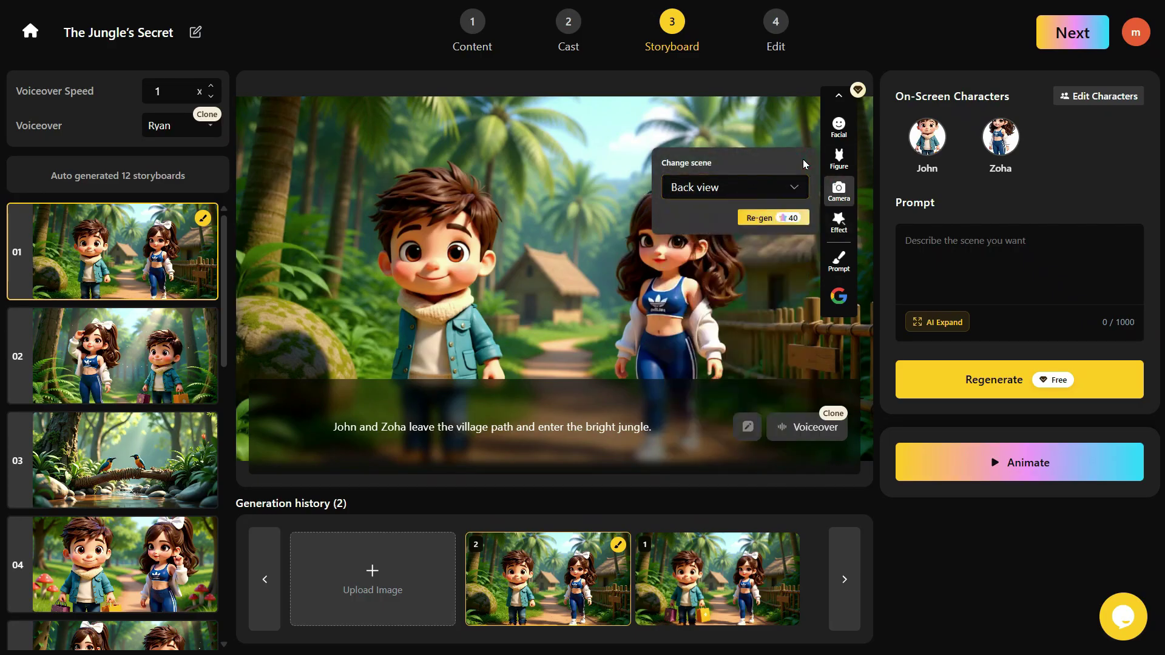
{"action": "left_click", "coordinate": [838, 157]}
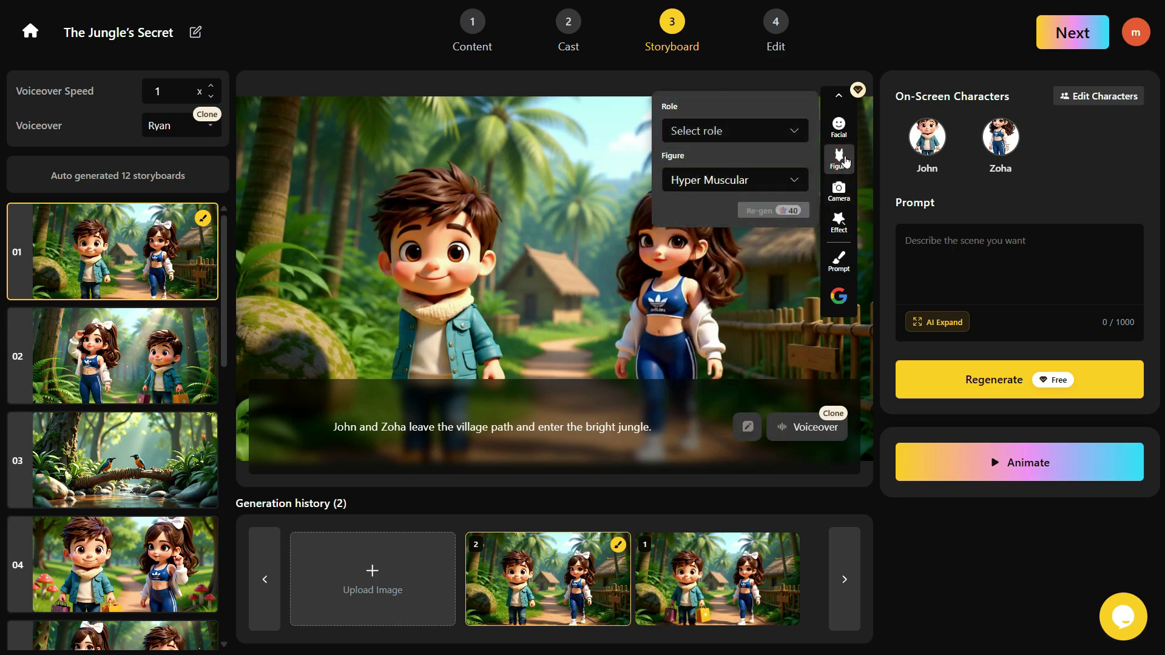
{"action": "left_click", "coordinate": [801, 178]}
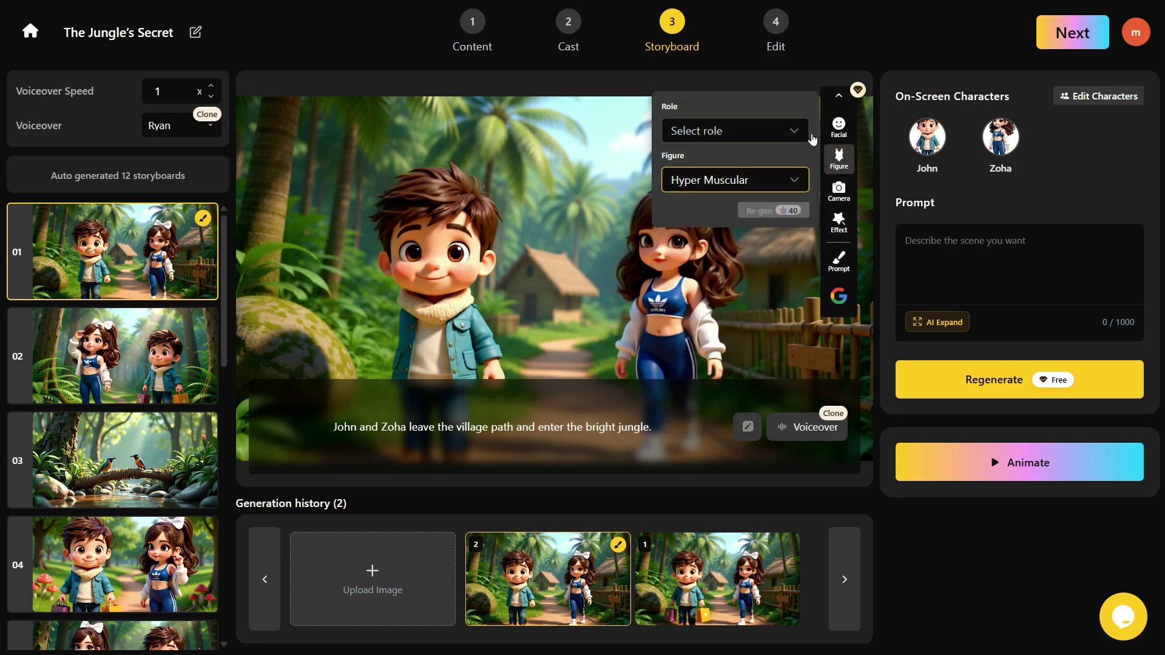
{"action": "left_click", "coordinate": [841, 128]}
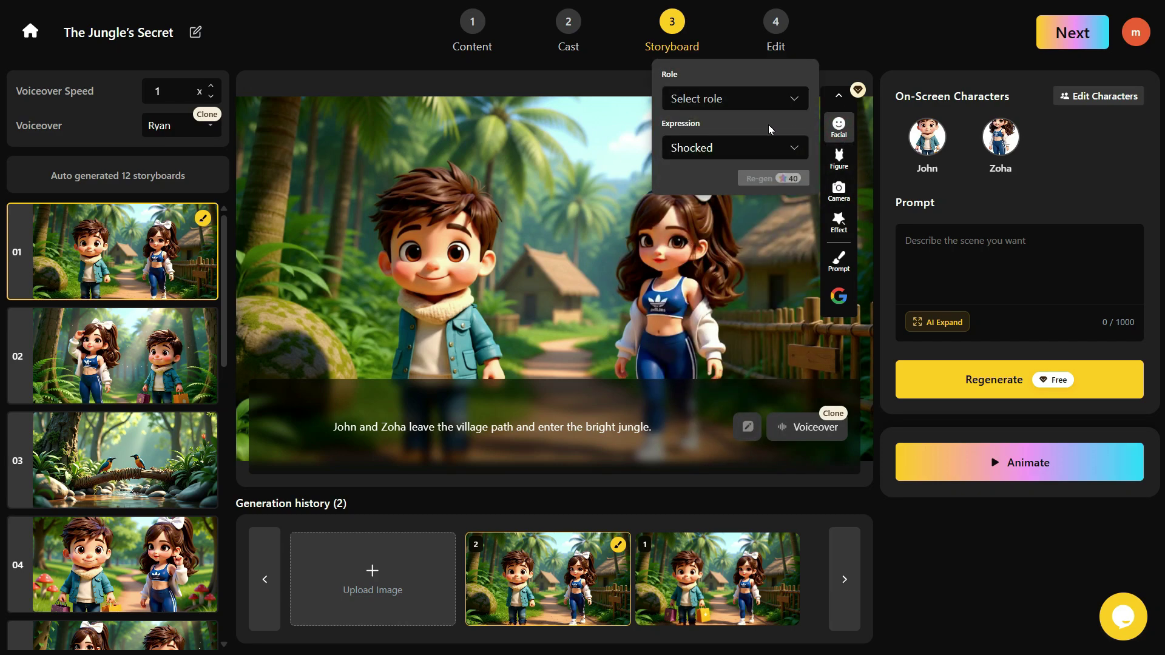
{"action": "left_click", "coordinate": [788, 148]}
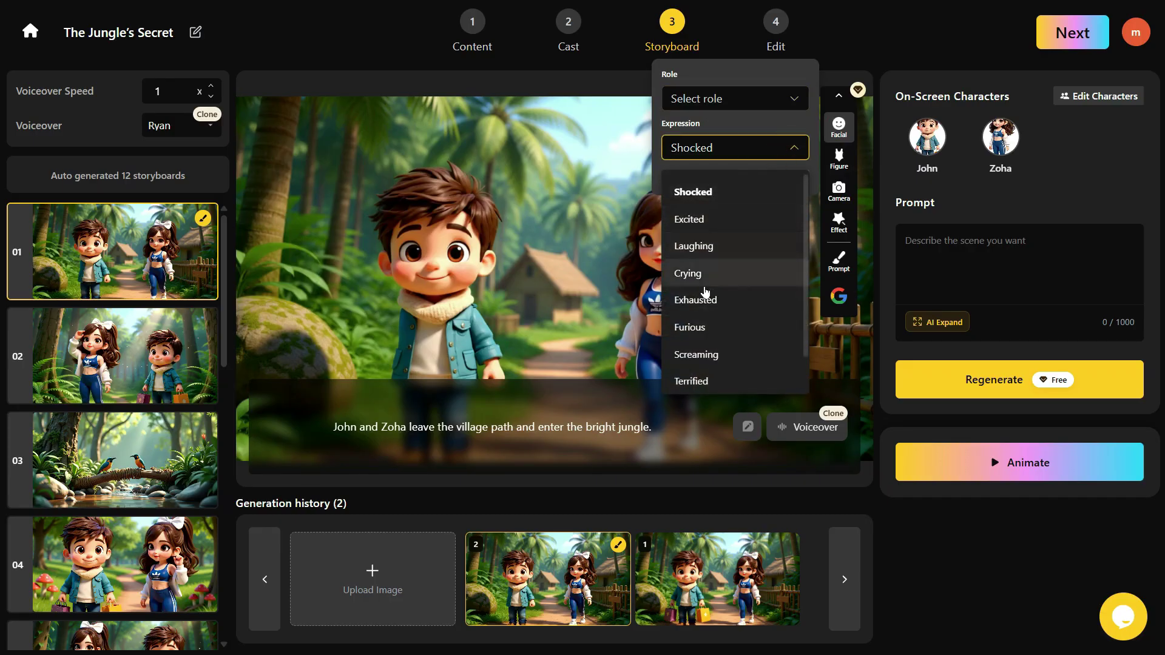
{"action": "left_click", "coordinate": [606, 274]}
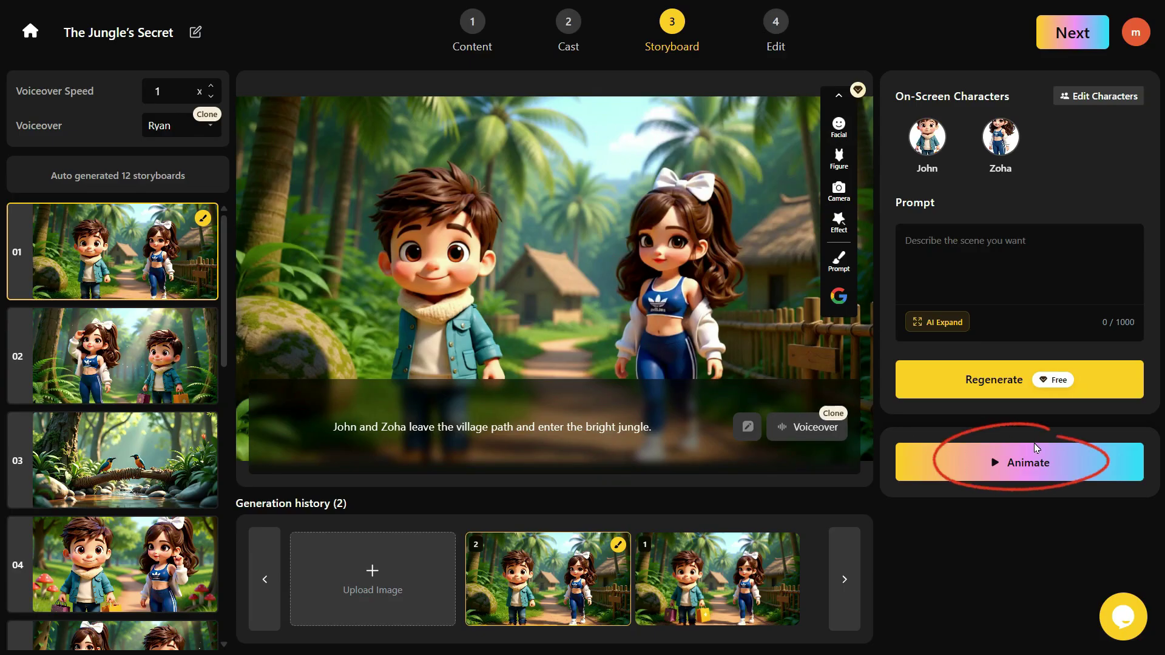
Animate all 12 storyboards with the Videoinu V1.0 model, costing 1200 credits.
{"action": "left_click", "coordinate": [1027, 465]}
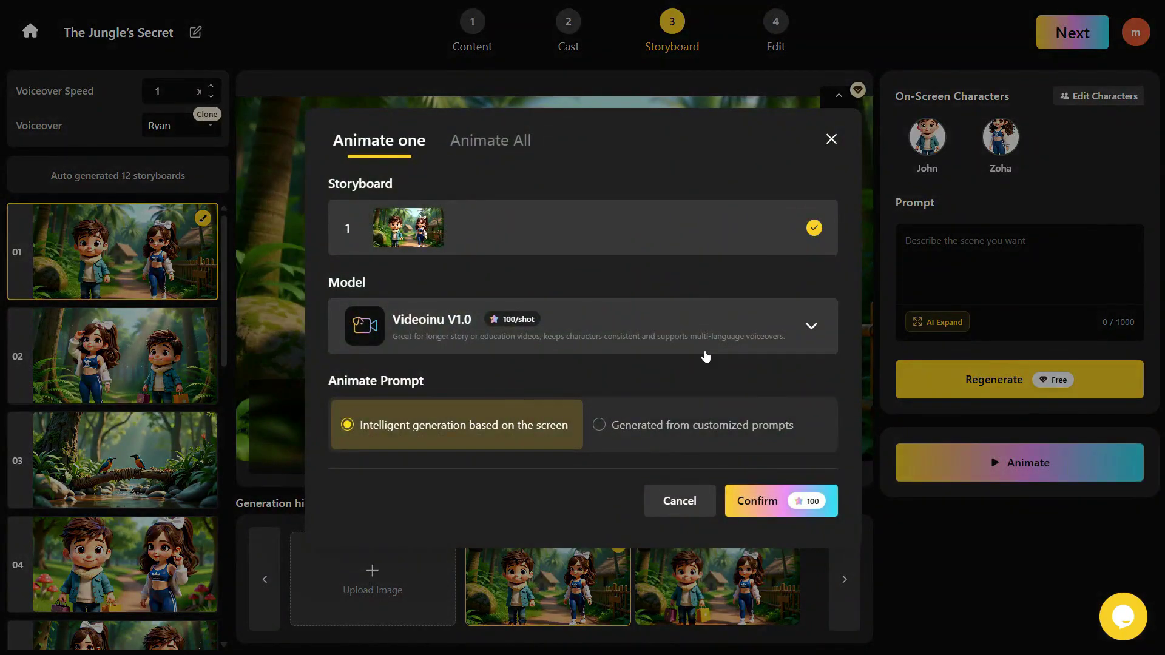
{"action": "left_click", "coordinate": [801, 326]}
{"action": "scroll", "coordinate": [611, 424], "scroll_direction": "down", "scroll_amount": 2}
{"action": "scroll", "coordinate": [609, 438], "scroll_direction": "down", "scroll_amount": 1}
{"action": "scroll", "coordinate": [606, 424], "scroll_direction": "down", "scroll_amount": 1}
{"action": "scroll", "coordinate": [500, 573], "scroll_direction": "up", "scroll_amount": 2}
{"action": "scroll", "coordinate": [509, 561], "scroll_direction": "up", "scroll_amount": 2}
{"action": "left_click", "coordinate": [660, 397]}
{"action": "left_click", "coordinate": [502, 142]}
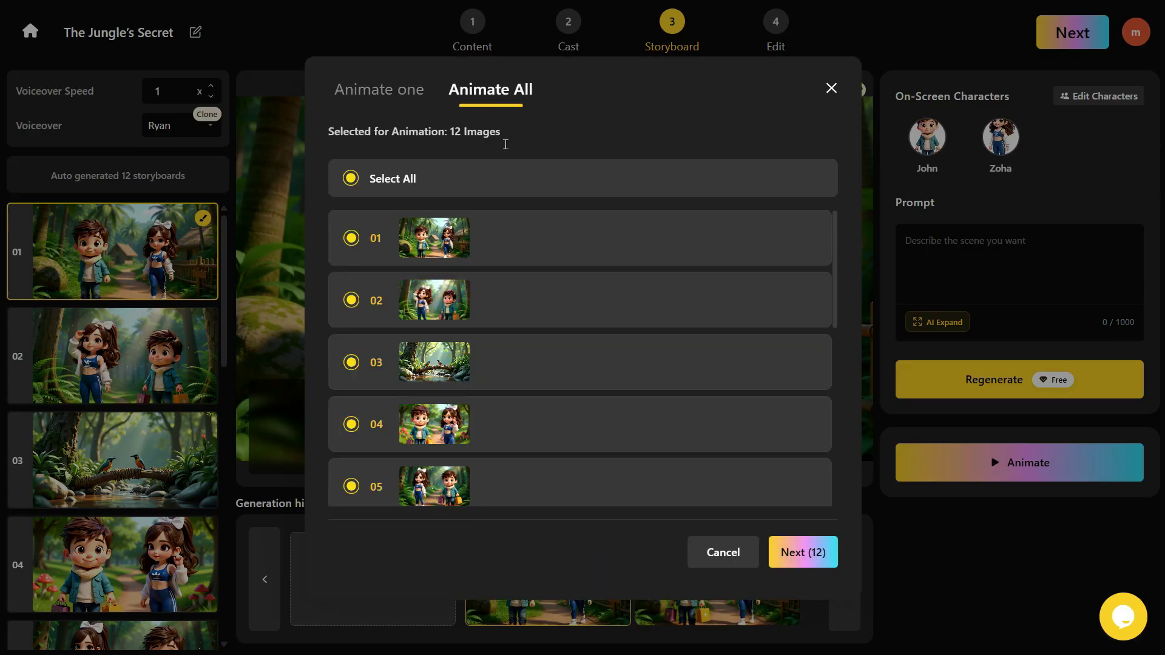
{"action": "scroll", "coordinate": [574, 332], "scroll_direction": "down", "scroll_amount": 2}
{"action": "scroll", "coordinate": [576, 335], "scroll_direction": "down", "scroll_amount": 4}
{"action": "scroll", "coordinate": [575, 335], "scroll_direction": "down", "scroll_amount": 2}
{"action": "scroll", "coordinate": [494, 416], "scroll_direction": "up", "scroll_amount": 3}
{"action": "scroll", "coordinate": [509, 455], "scroll_direction": "down", "scroll_amount": 2}
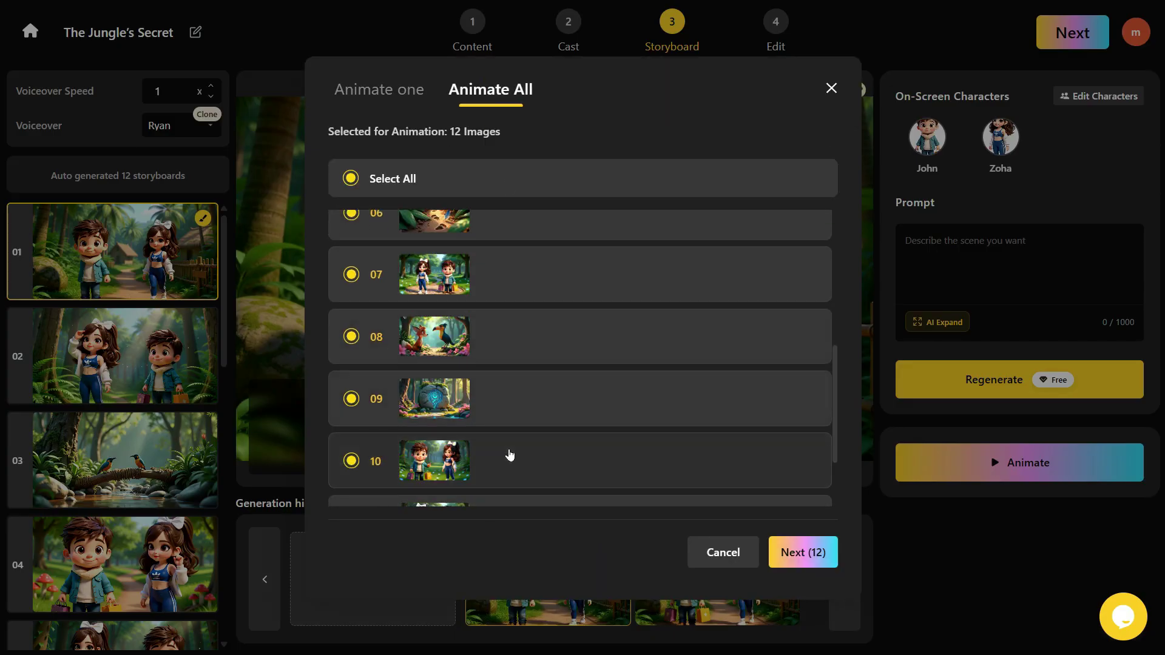
{"action": "left_click", "coordinate": [818, 555]}
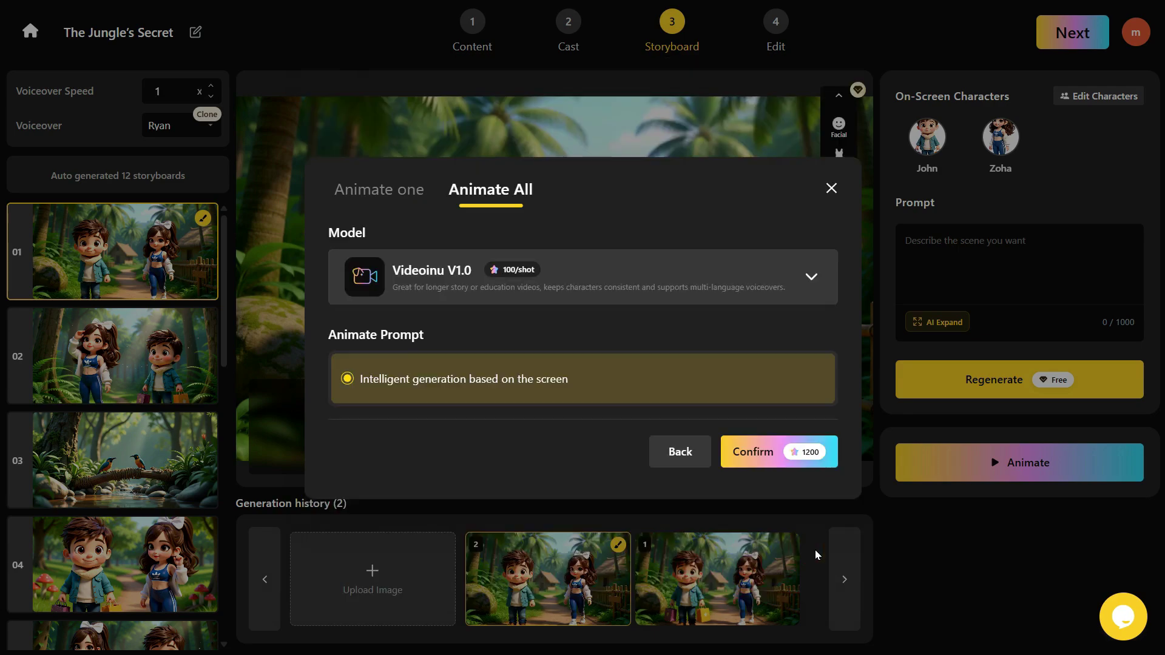
{"action": "left_click", "coordinate": [771, 449]}
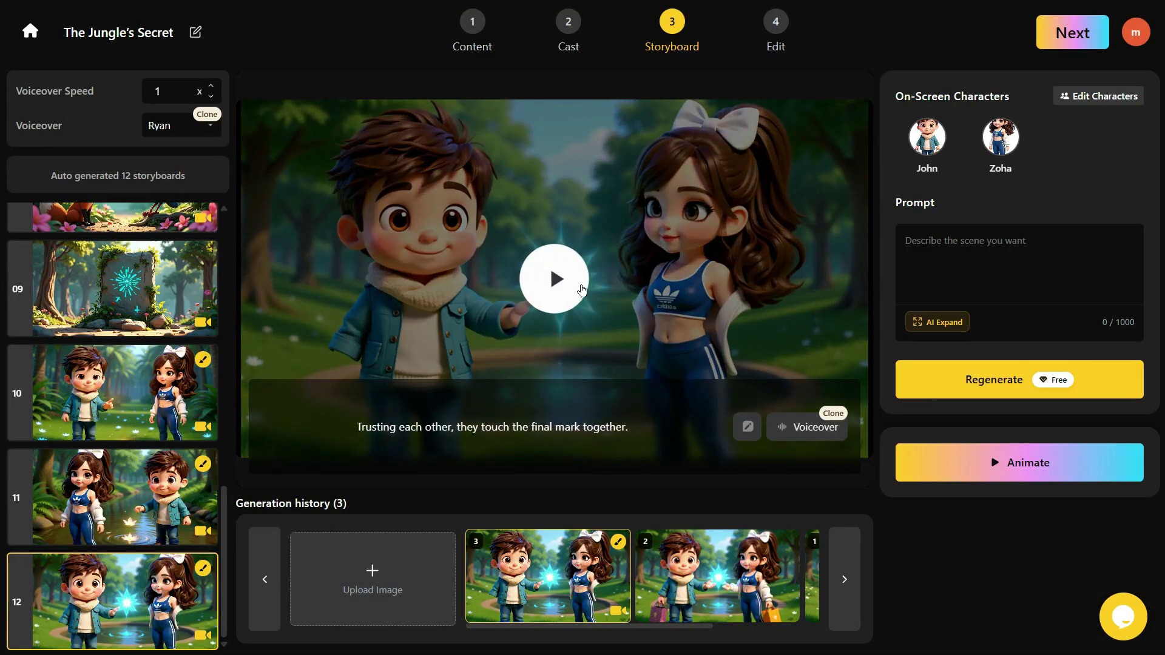
Play the finished animation in the preview, then bring storyboard 01 back into view.
{"action": "left_click", "coordinate": [554, 310]}
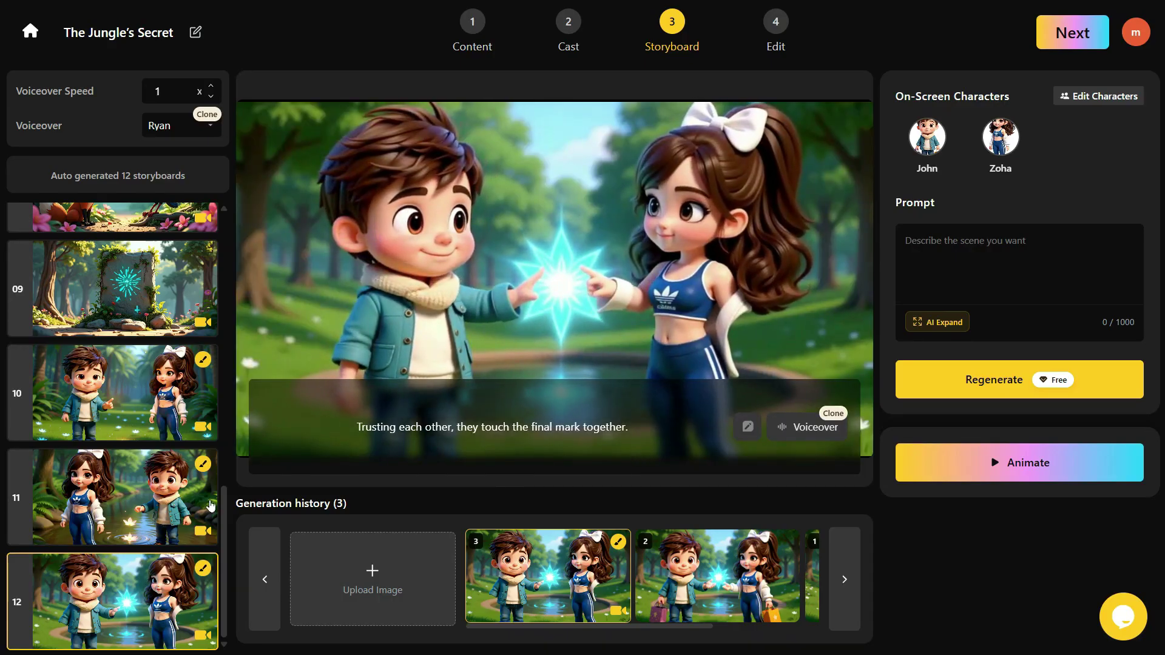
{"action": "scroll", "coordinate": [206, 507], "scroll_direction": "up", "scroll_amount": 3}
{"action": "scroll", "coordinate": [172, 483], "scroll_direction": "up", "scroll_amount": 4}
{"action": "scroll", "coordinate": [138, 460], "scroll_direction": "up", "scroll_amount": 3}
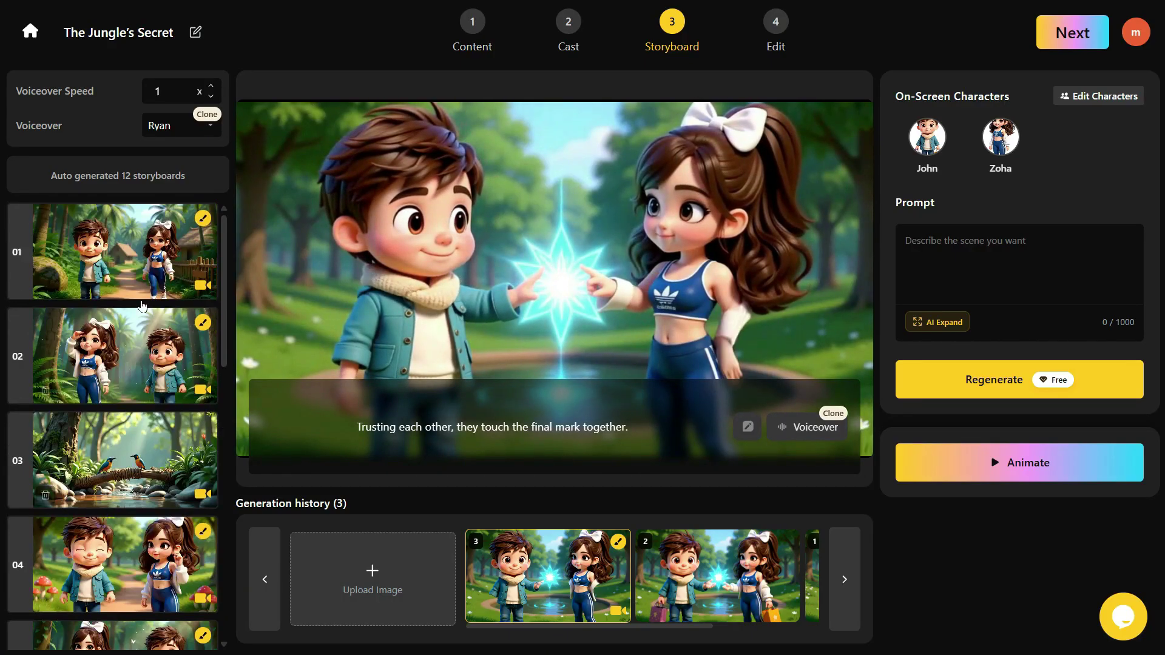
{"action": "left_click", "coordinate": [133, 248]}
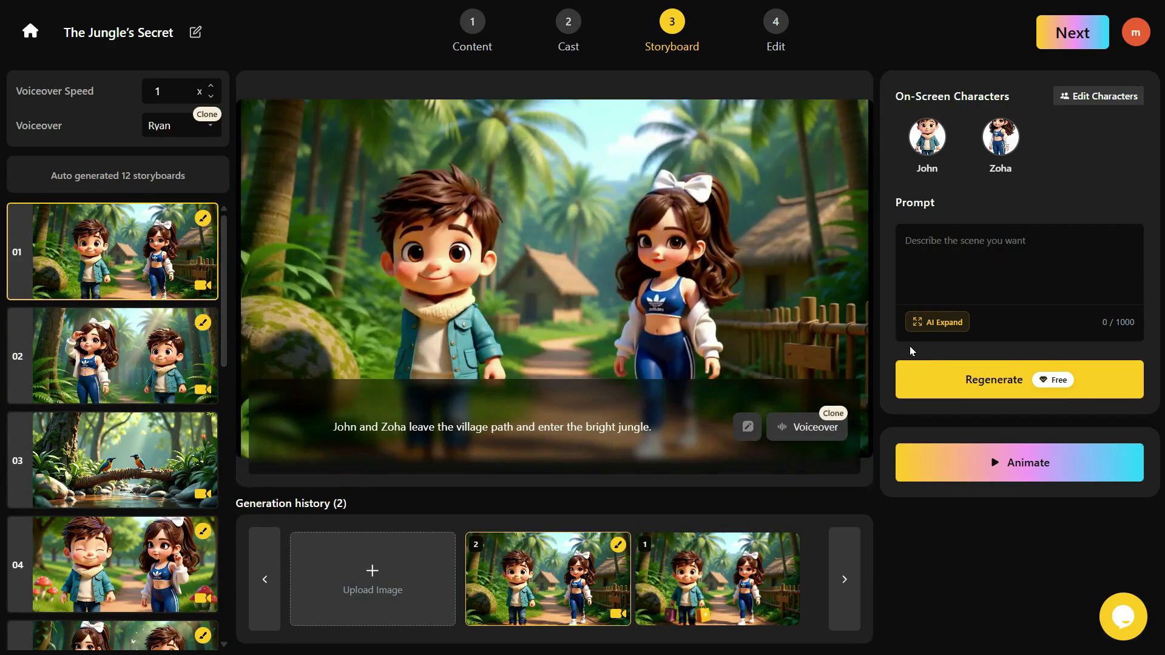
Save the storyboard, keep 'The Jungle's Secret' as cover title, with no subtitles or background music.
{"action": "left_click", "coordinate": [1079, 33]}
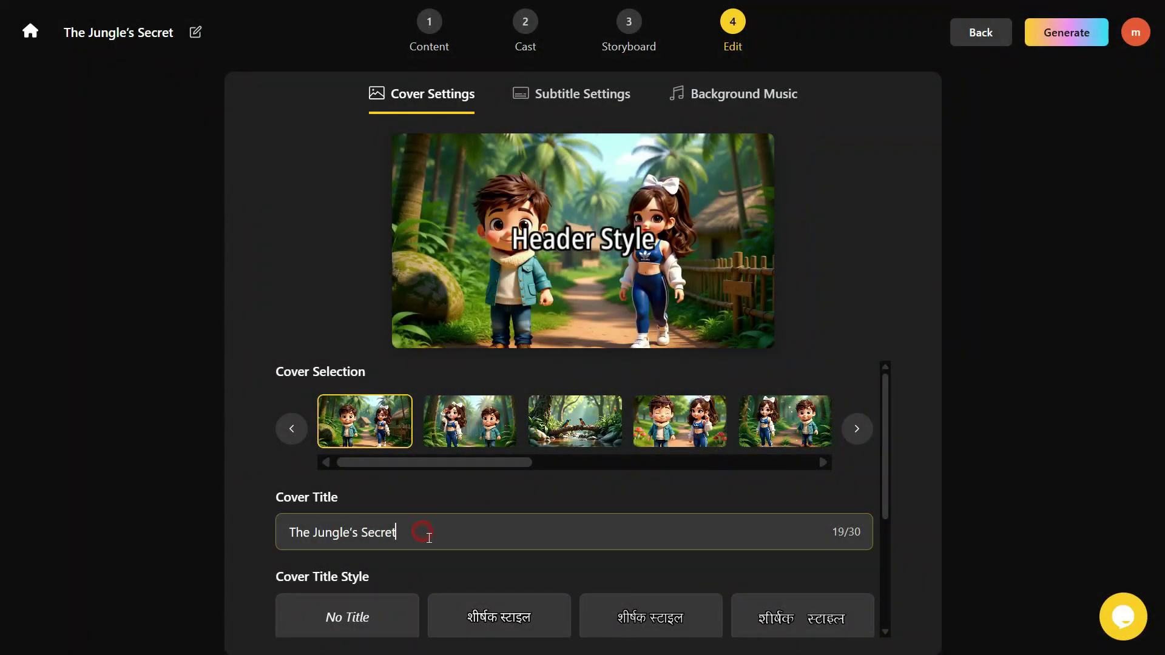
{"action": "scroll", "coordinate": [494, 547], "scroll_direction": "down", "scroll_amount": 3}
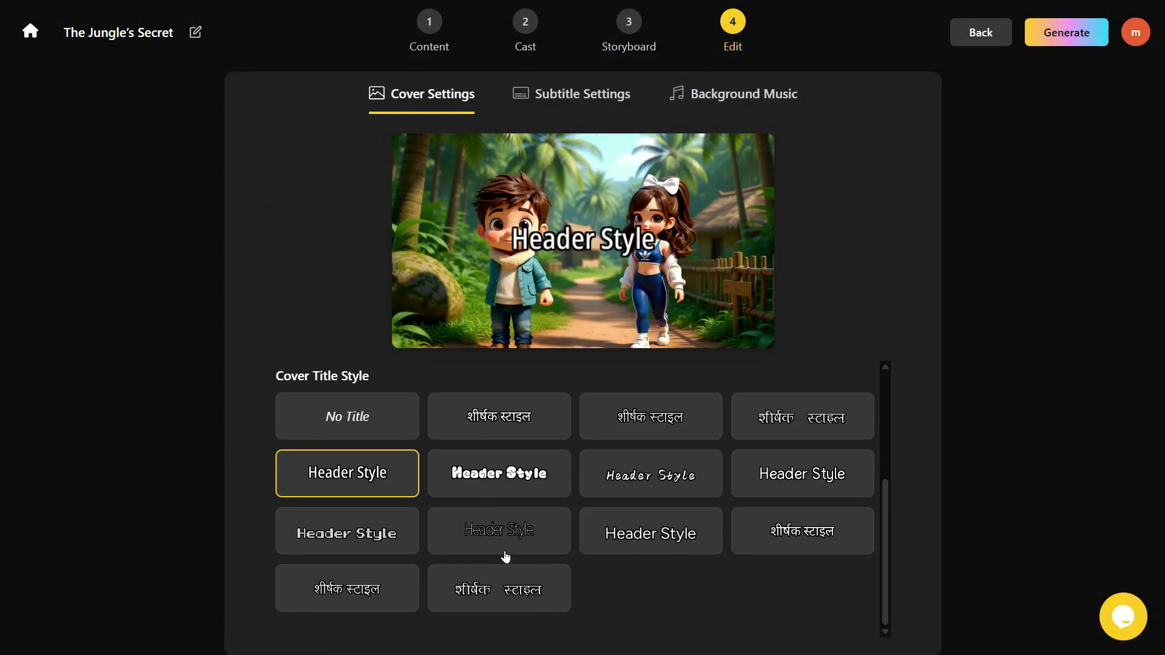
{"action": "left_click", "coordinate": [355, 482]}
{"action": "left_click", "coordinate": [600, 99]}
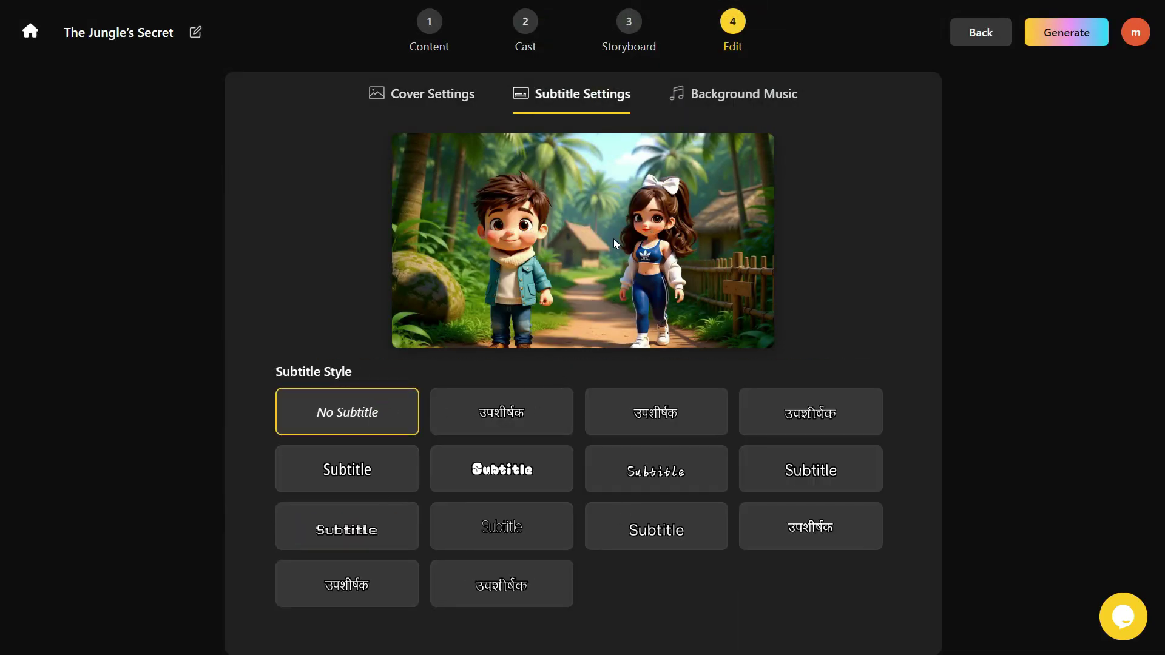
{"action": "left_click", "coordinate": [743, 100]}
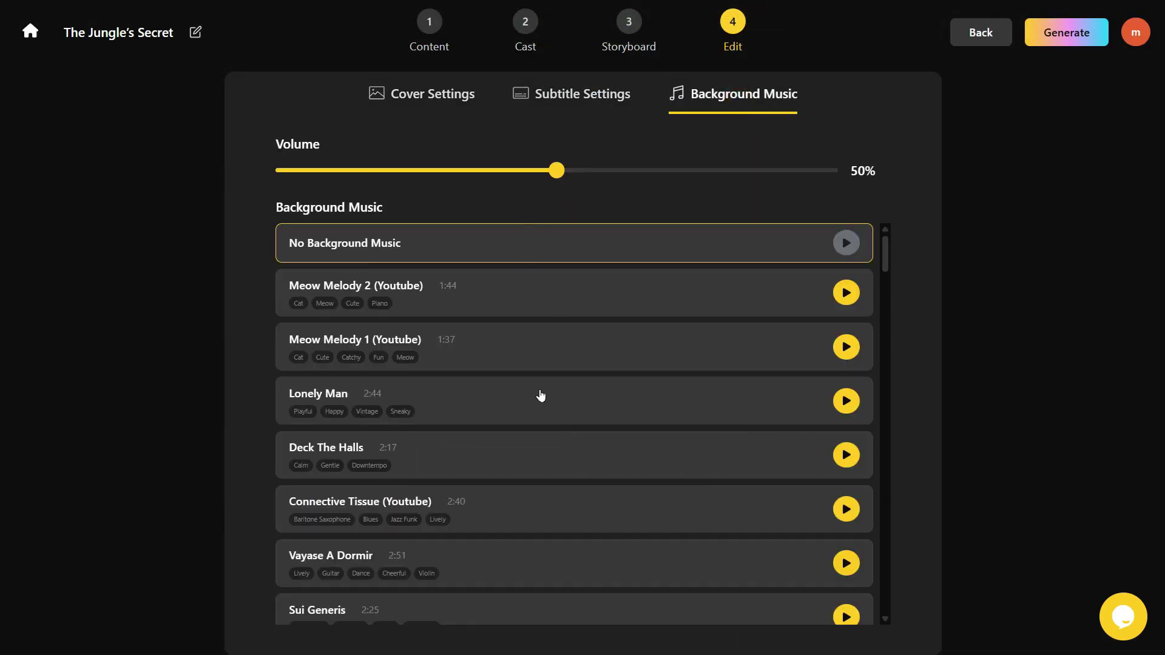
{"action": "scroll", "coordinate": [591, 464], "scroll_direction": "down", "scroll_amount": 2}
{"action": "scroll", "coordinate": [595, 470], "scroll_direction": "up", "scroll_amount": 3}
Generate the full video with 16:9 aspect ratio at 1080p resolution.
{"action": "left_click", "coordinate": [1070, 38]}
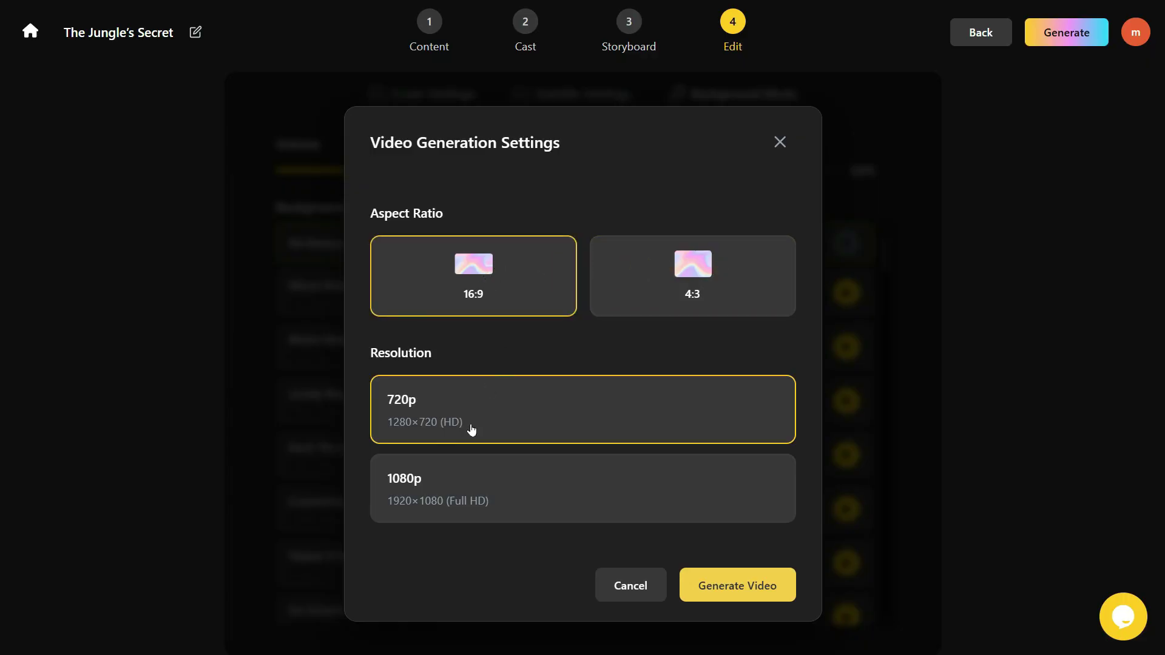
{"action": "left_click", "coordinate": [736, 585]}
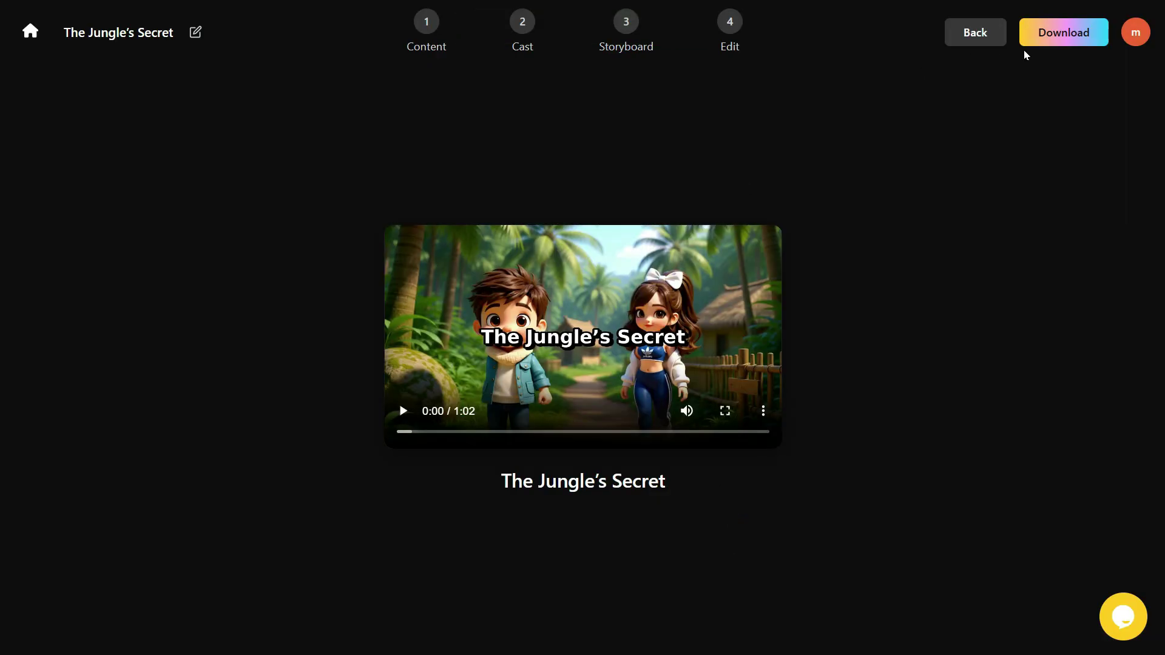
Start downloading the finished 1:02 video of The Jungle's Secret.
{"action": "left_click", "coordinate": [1061, 32]}
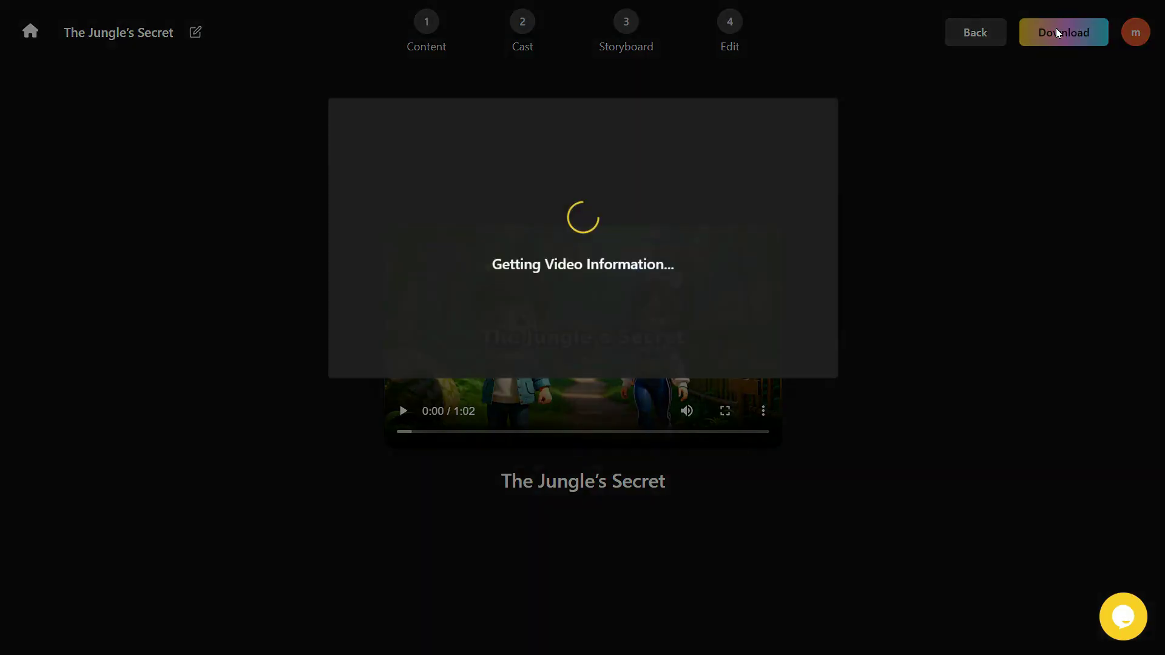